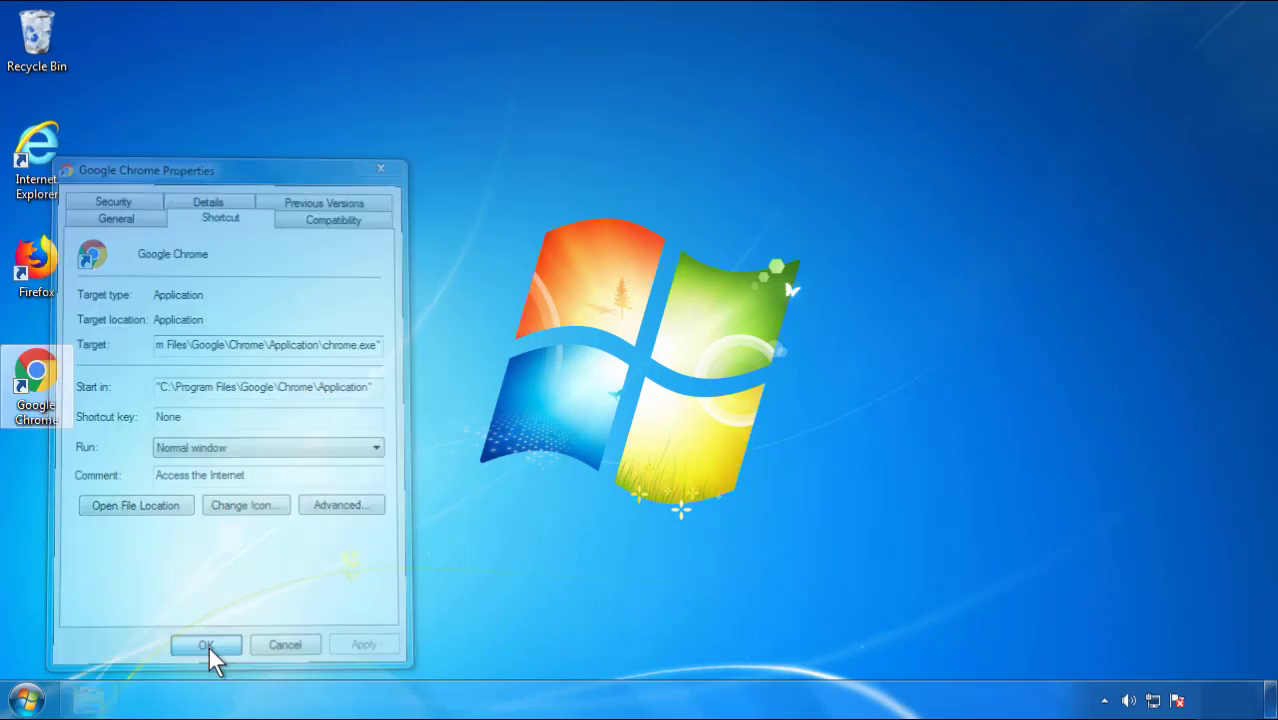
Step: Close the Google Chrome shortcut's Properties dialog with OK and open the Start menu
{"action": "left_click", "coordinate": [27, 700]}
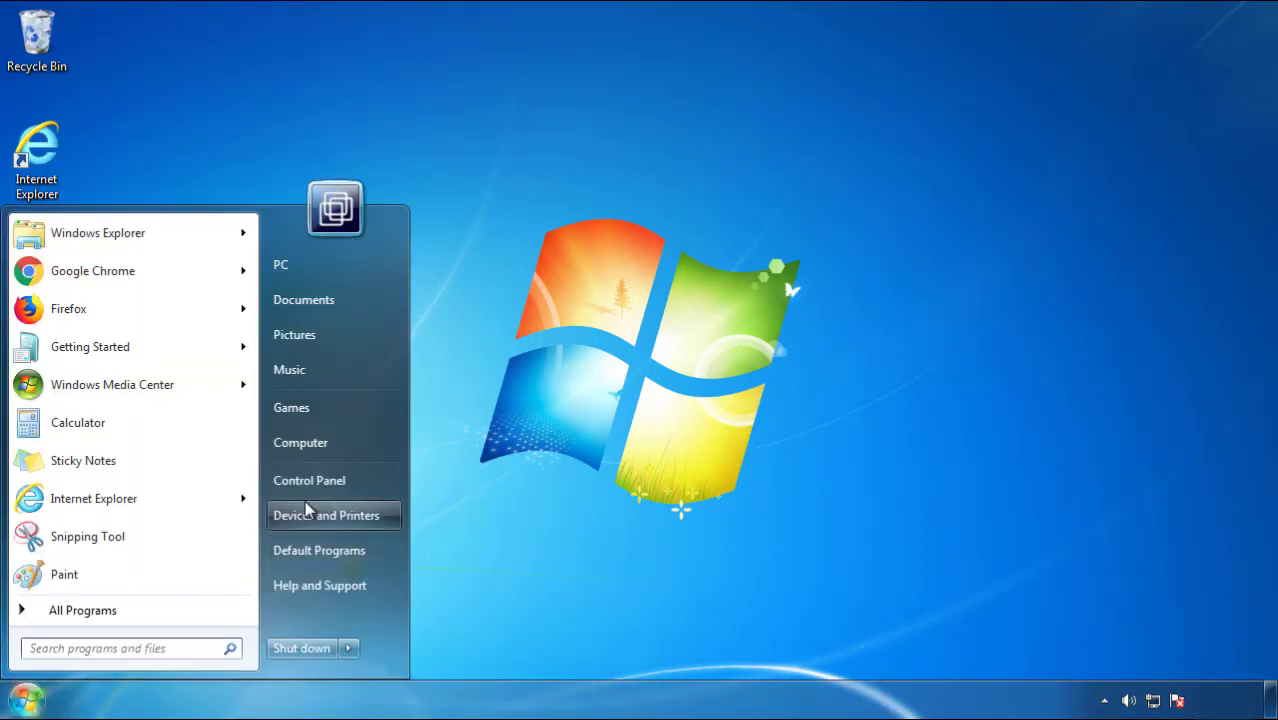
Step: Open Control Panel's installed programs list, sorted newest-installed first by Installed On
{"action": "left_click", "coordinate": [320, 468]}
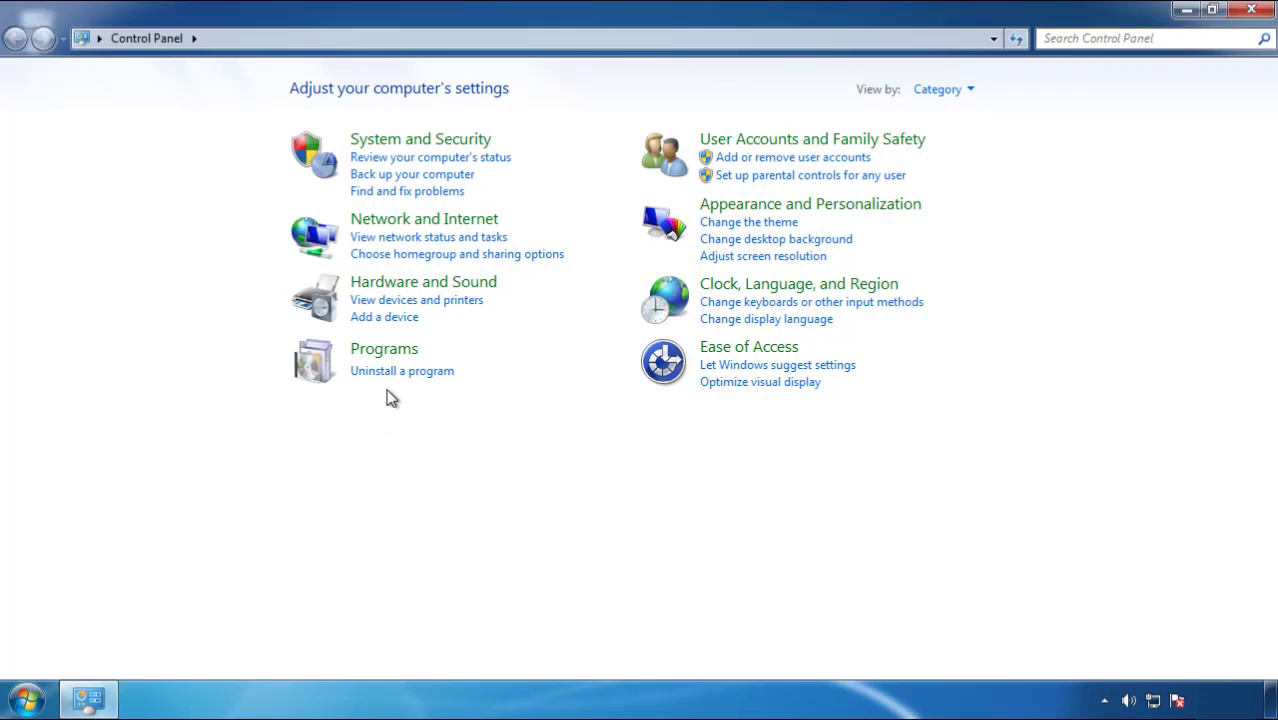
{"action": "left_click", "coordinate": [396, 374]}
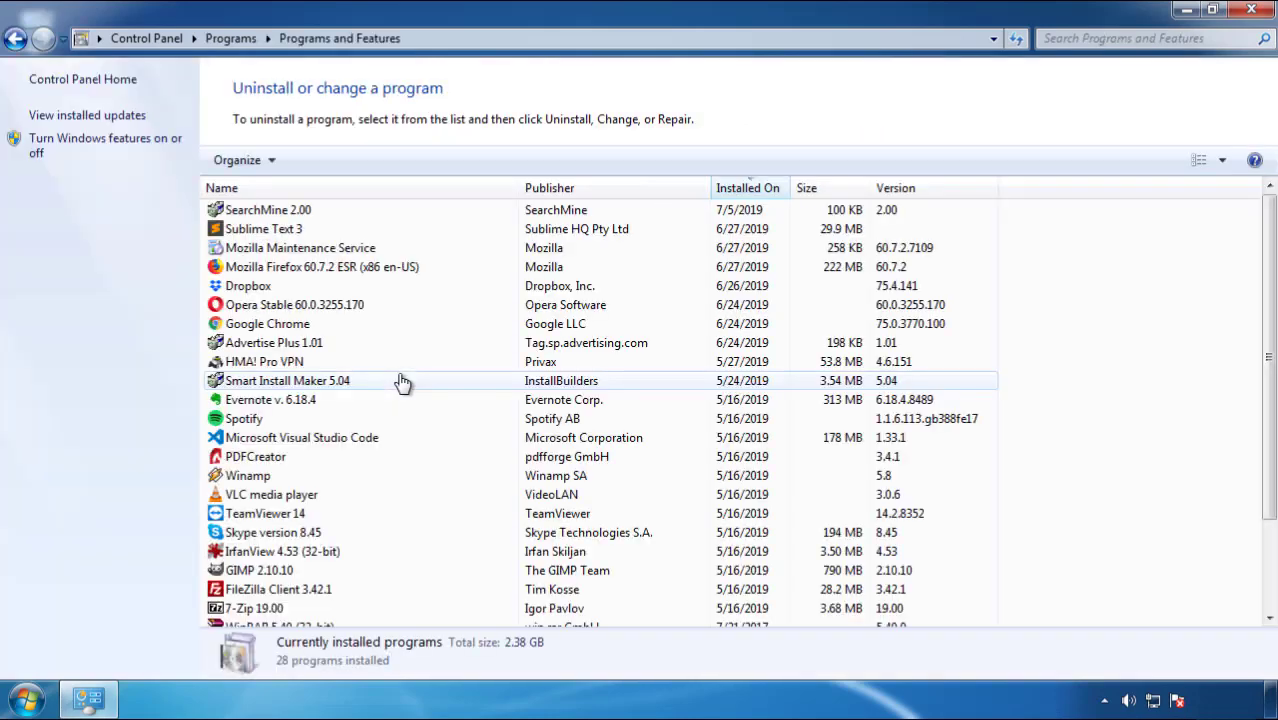
{"action": "left_click", "coordinate": [748, 190]}
{"action": "left_click", "coordinate": [743, 192]}
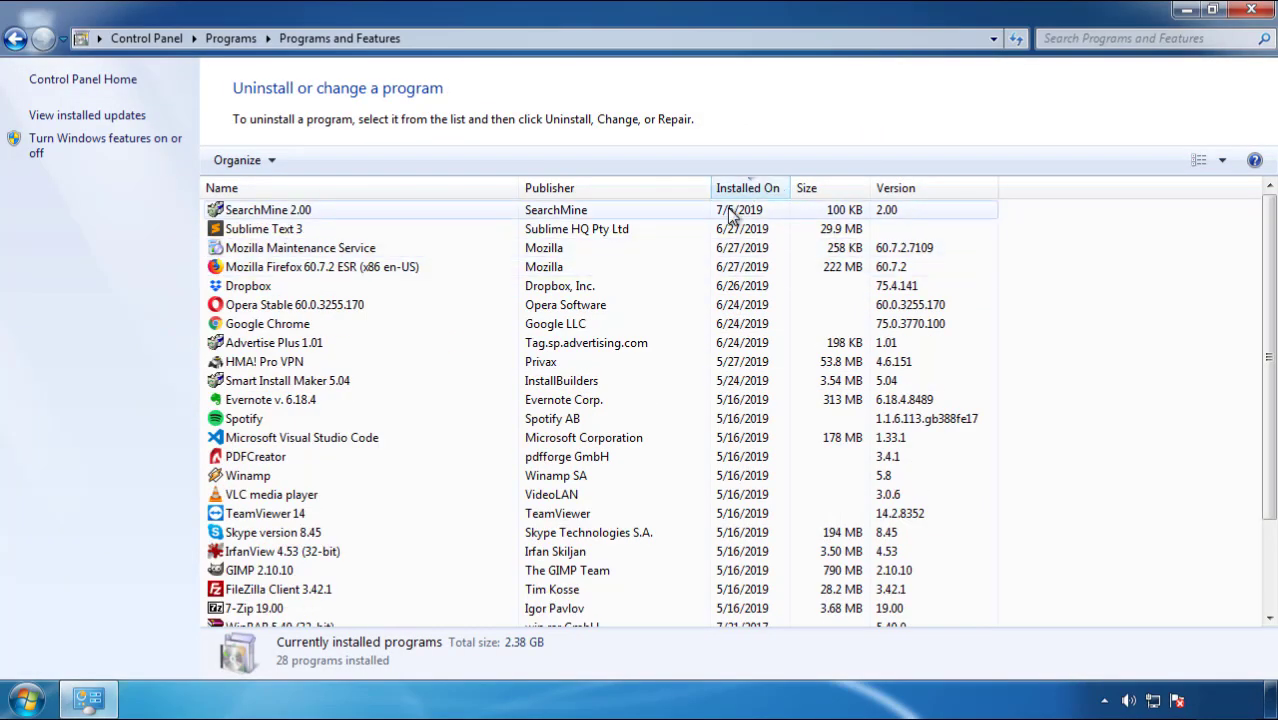
Step: Uninstall SearchMine 2.00 through its wizard and close Programs and Features
{"action": "left_click", "coordinate": [268, 212]}
{"action": "left_click", "coordinate": [318, 162]}
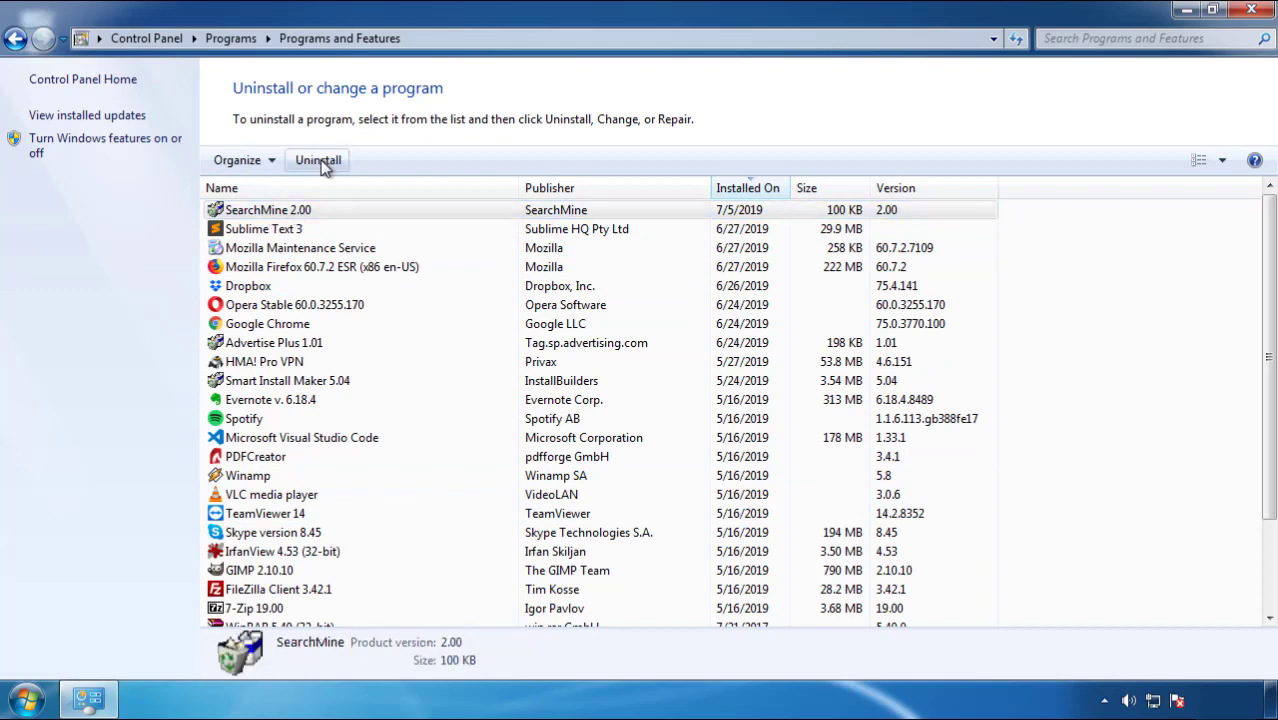
{"action": "left_click", "coordinate": [745, 530]}
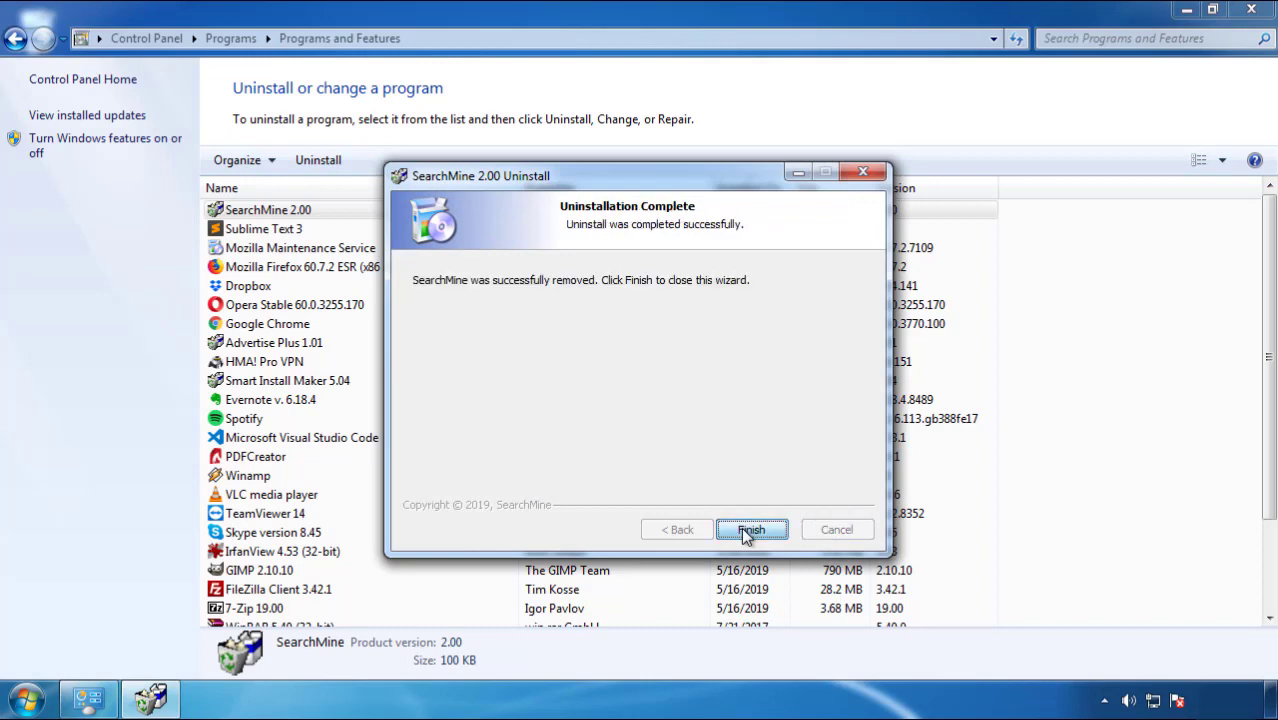
{"action": "left_click", "coordinate": [741, 527]}
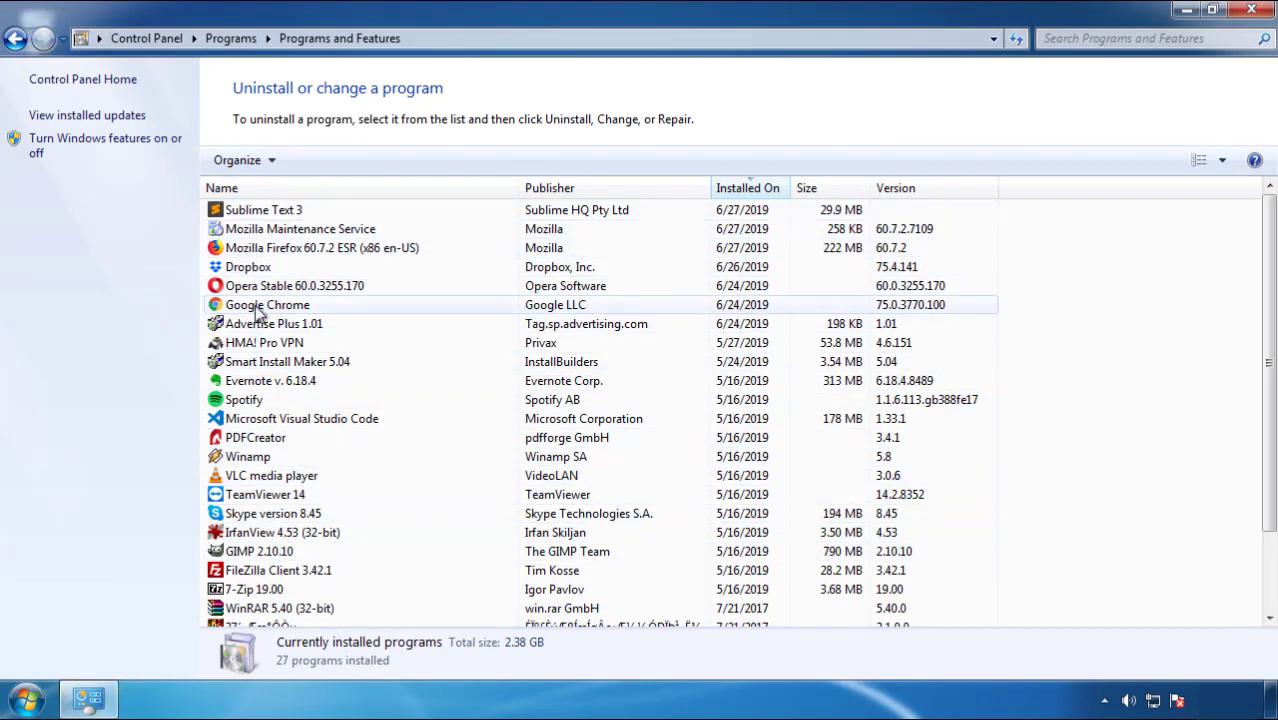
{"action": "left_click", "coordinate": [1252, 12]}
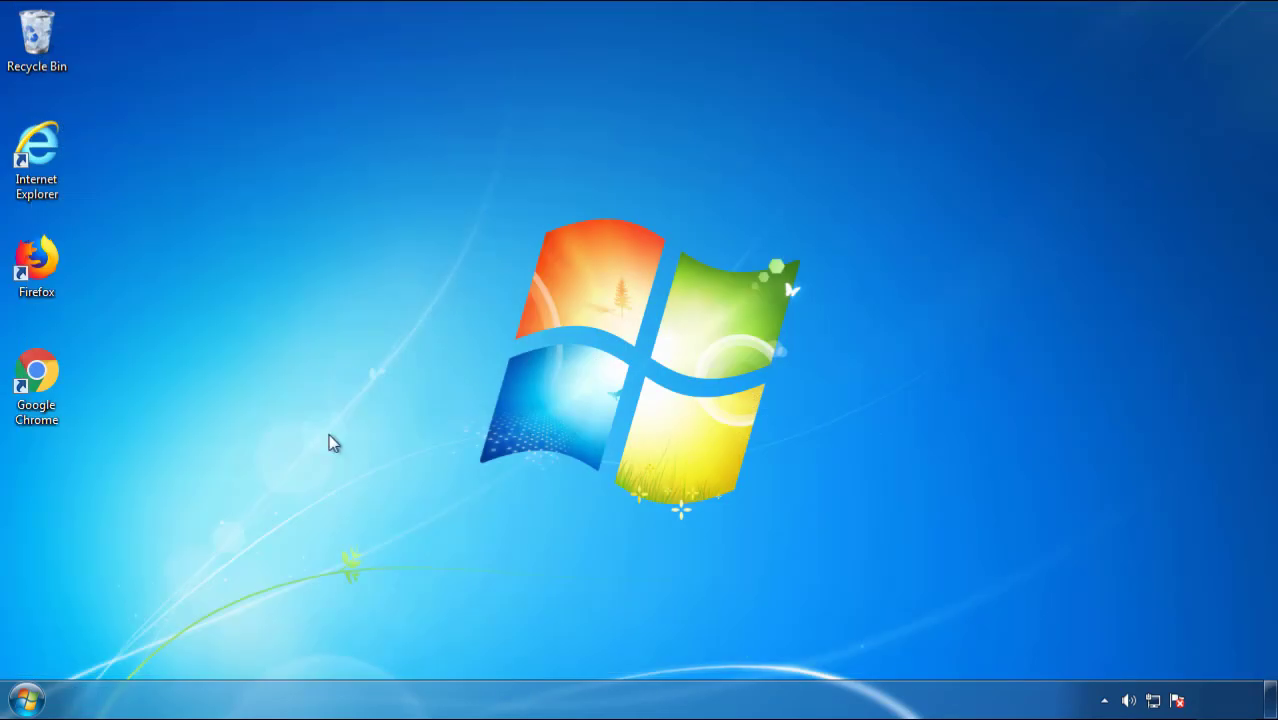
Step: Restart Windows 7 and choose Safe Mode from Advanced Boot Options
{"action": "left_click", "coordinate": [24, 702]}
{"action": "mouse_move", "coordinate": [345, 652]}
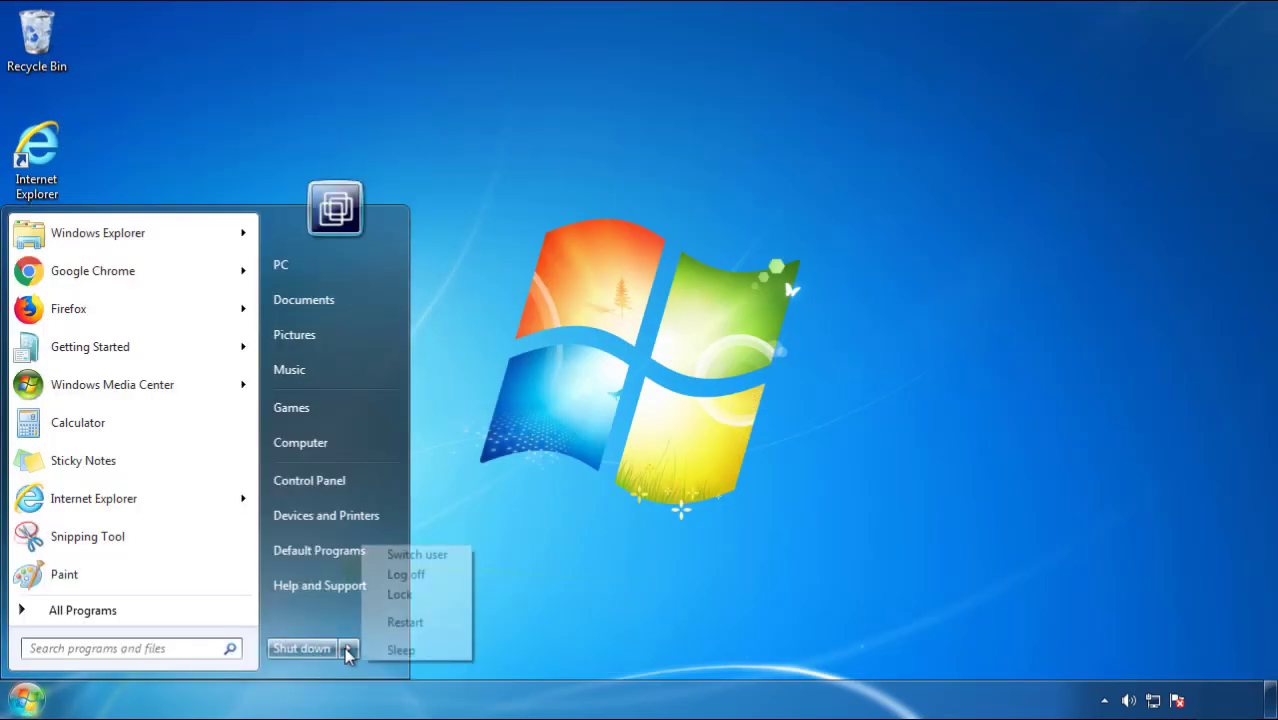
{"action": "left_click", "coordinate": [665, 545]}
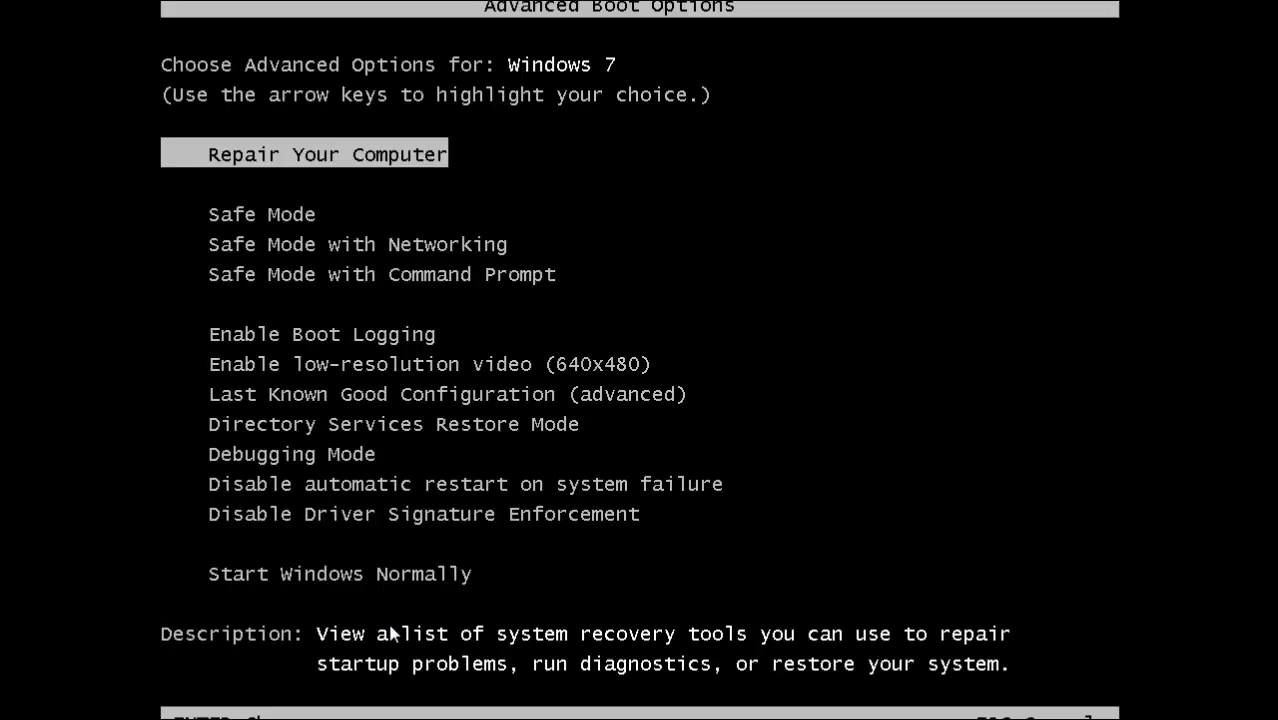
{"action": "key", "text": "Down"}
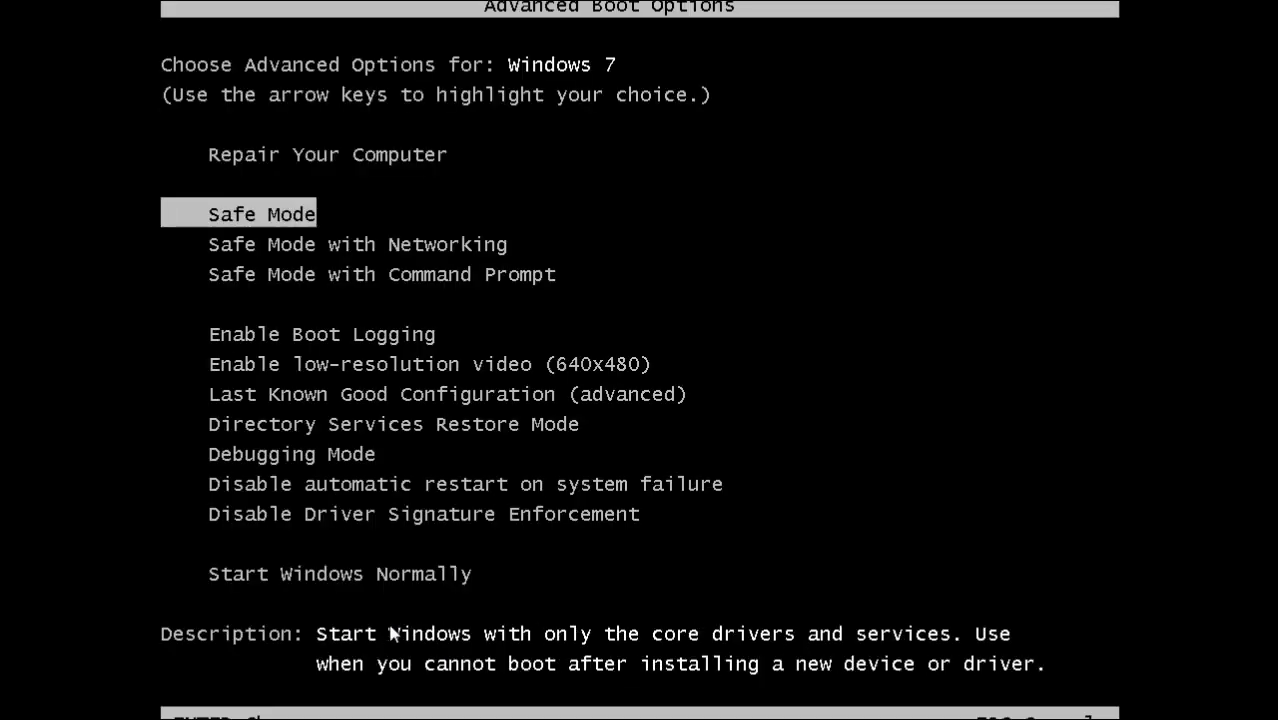
{"action": "key", "text": "Return"}
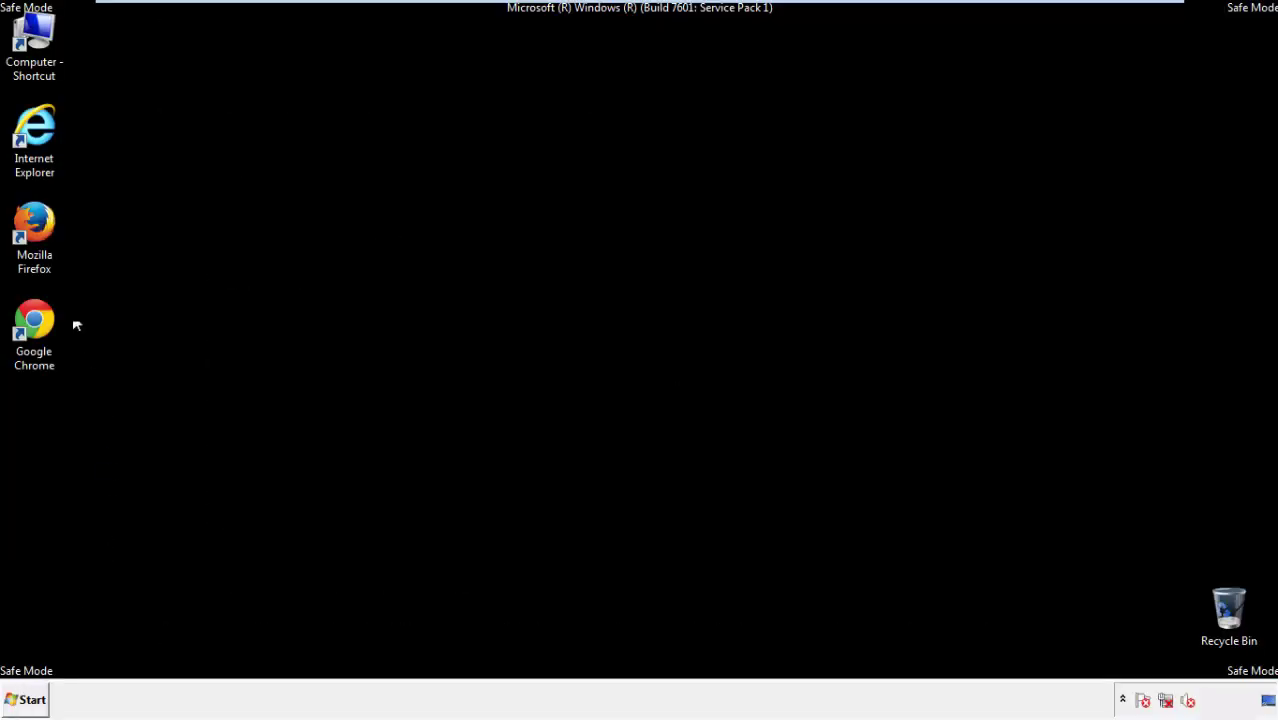
Step: Launch Firefox, decline the default-browser prompt, and turn on the Menu Bar
{"action": "double_click", "coordinate": [44, 230]}
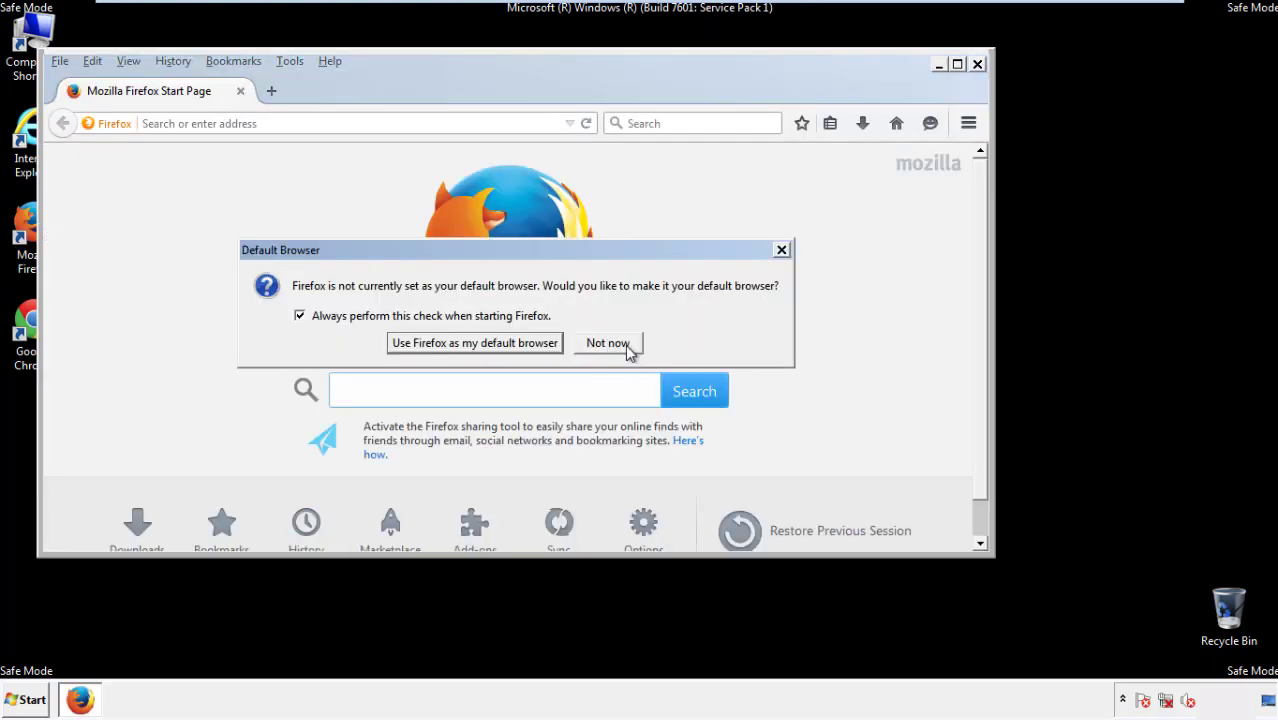
{"action": "left_click", "coordinate": [624, 343]}
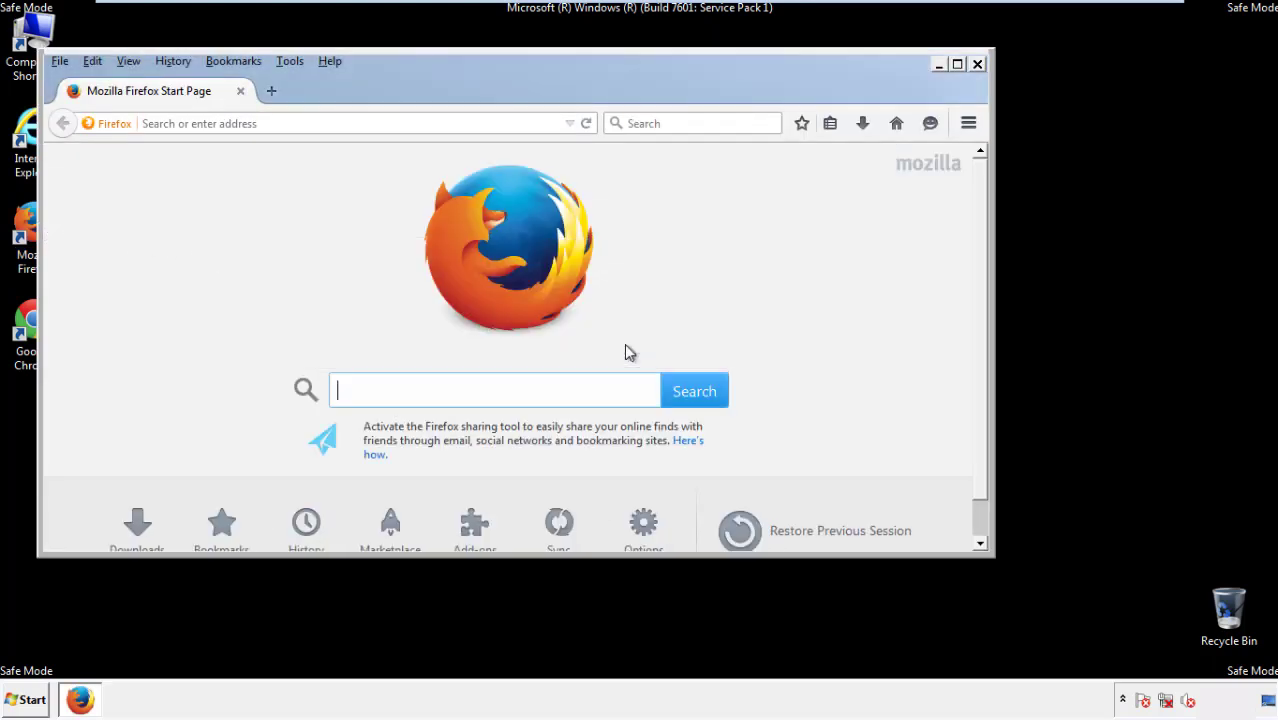
{"action": "right_click", "coordinate": [395, 88]}
{"action": "left_click", "coordinate": [430, 155]}
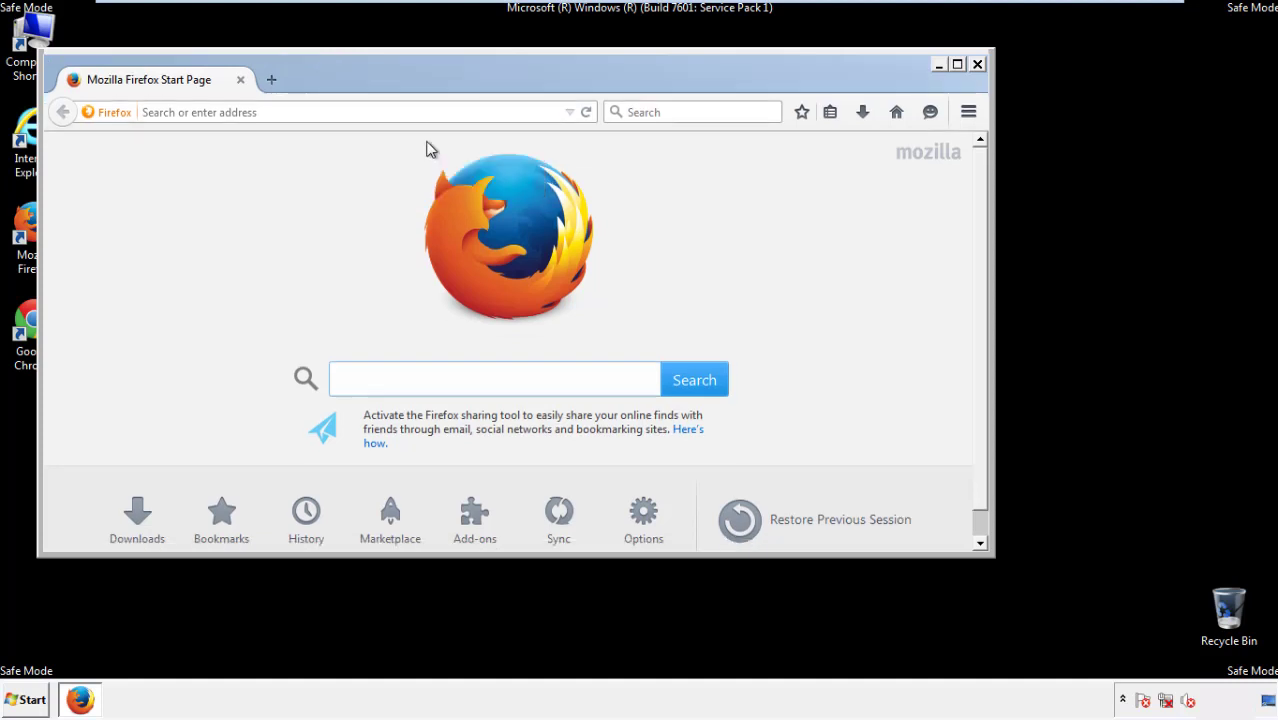
{"action": "right_click", "coordinate": [402, 82]}
{"action": "left_click", "coordinate": [420, 154]}
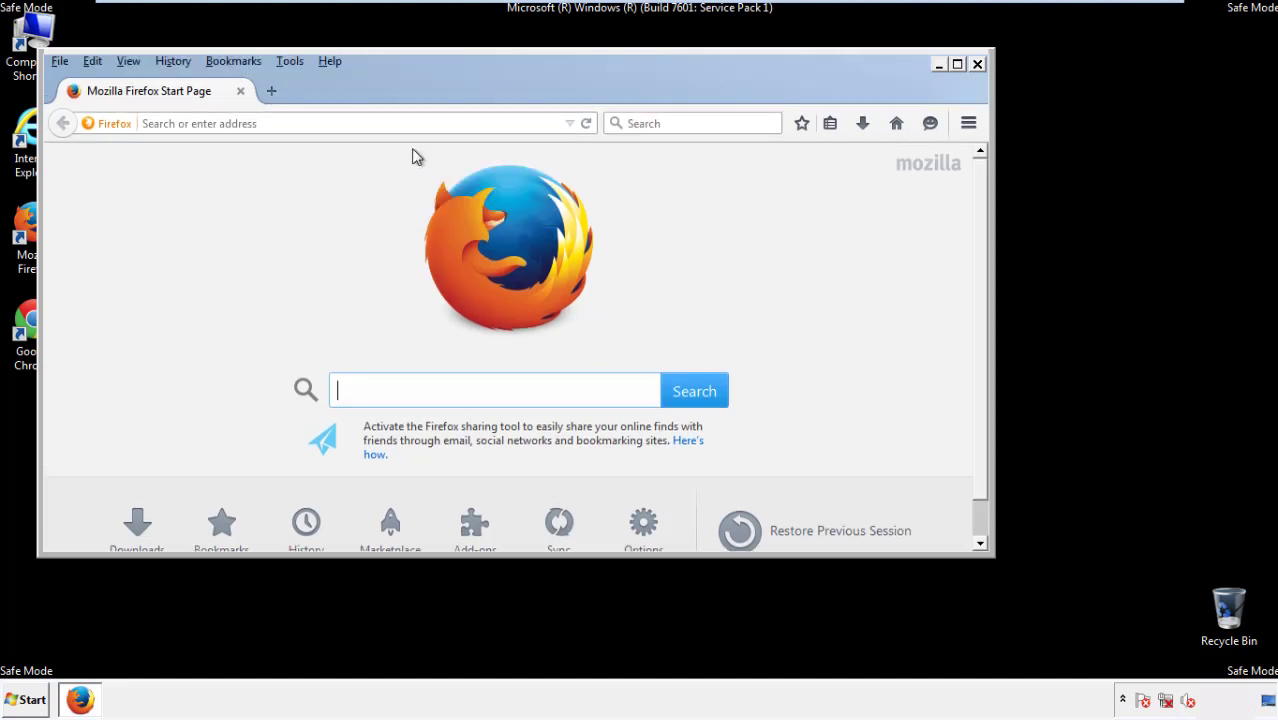
Step: Clear Firefox's recent history for Everything, with Offline Website Data and Site Preferences checked
{"action": "left_click", "coordinate": [176, 63]}
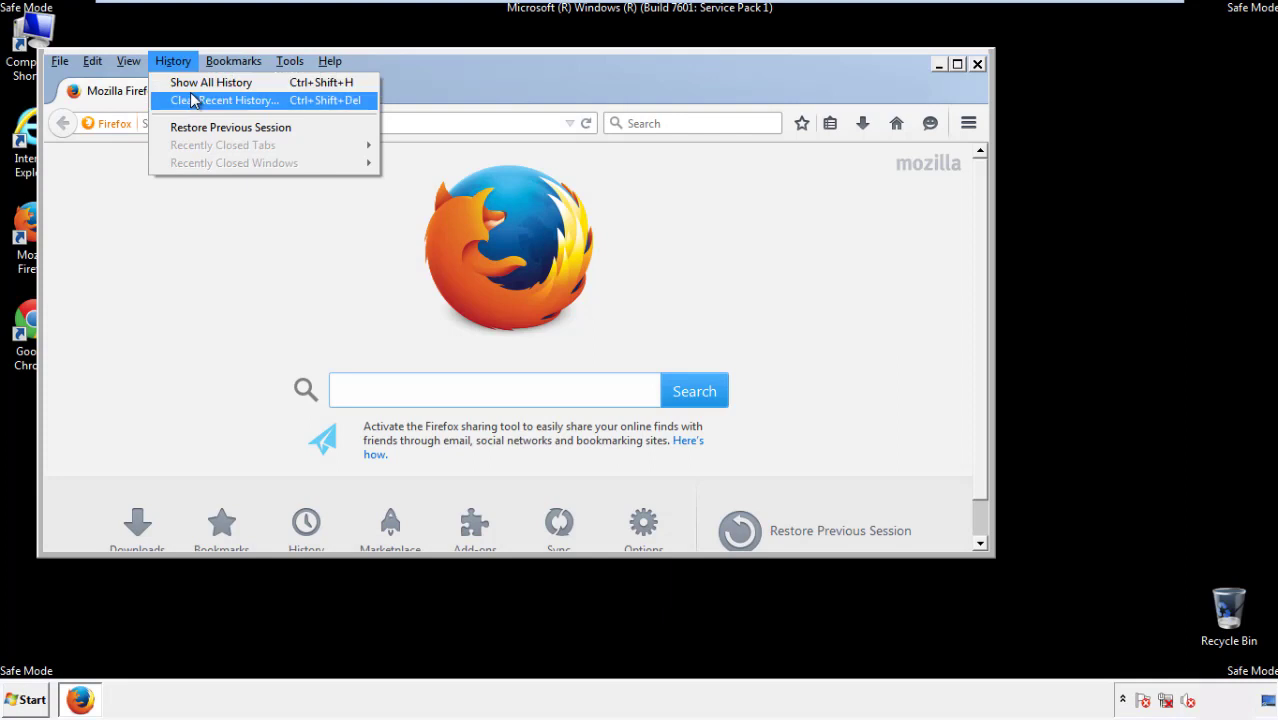
{"action": "left_click", "coordinate": [192, 99]}
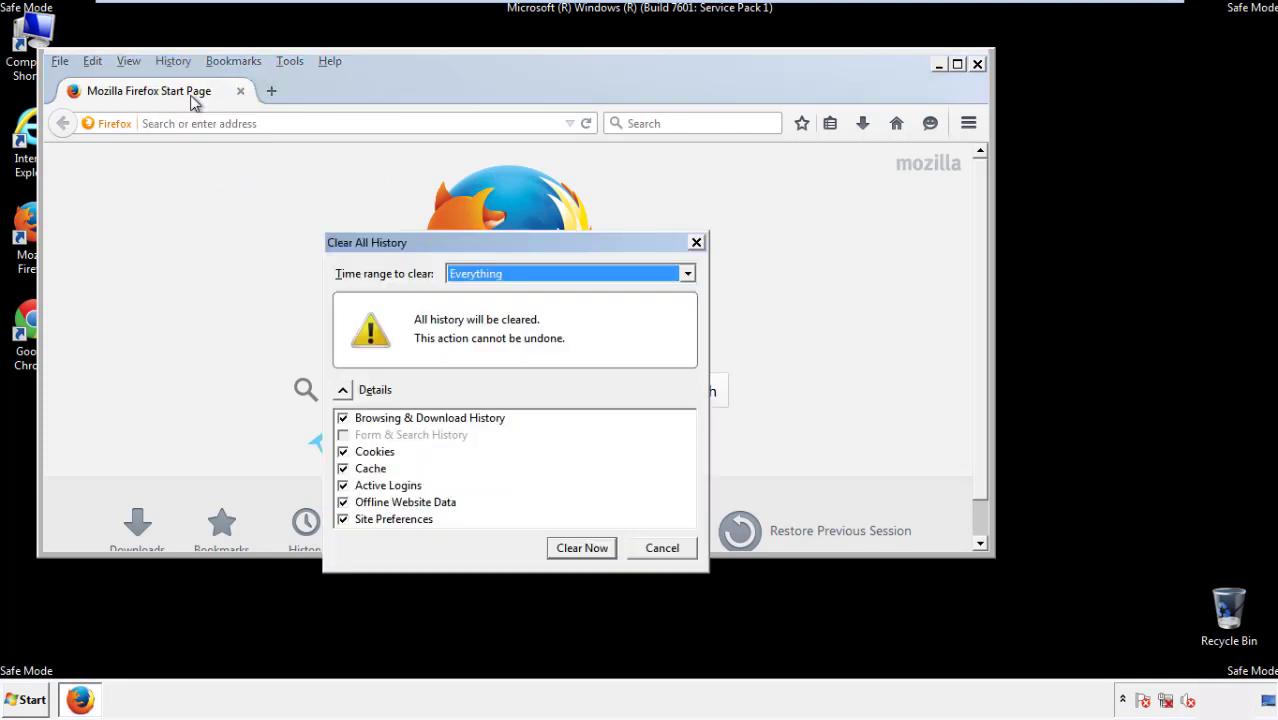
{"action": "left_click", "coordinate": [470, 275]}
{"action": "left_click", "coordinate": [480, 376]}
{"action": "left_click", "coordinate": [343, 502]}
{"action": "left_click", "coordinate": [343, 502]}
{"action": "left_click", "coordinate": [343, 520]}
{"action": "left_click", "coordinate": [343, 520]}
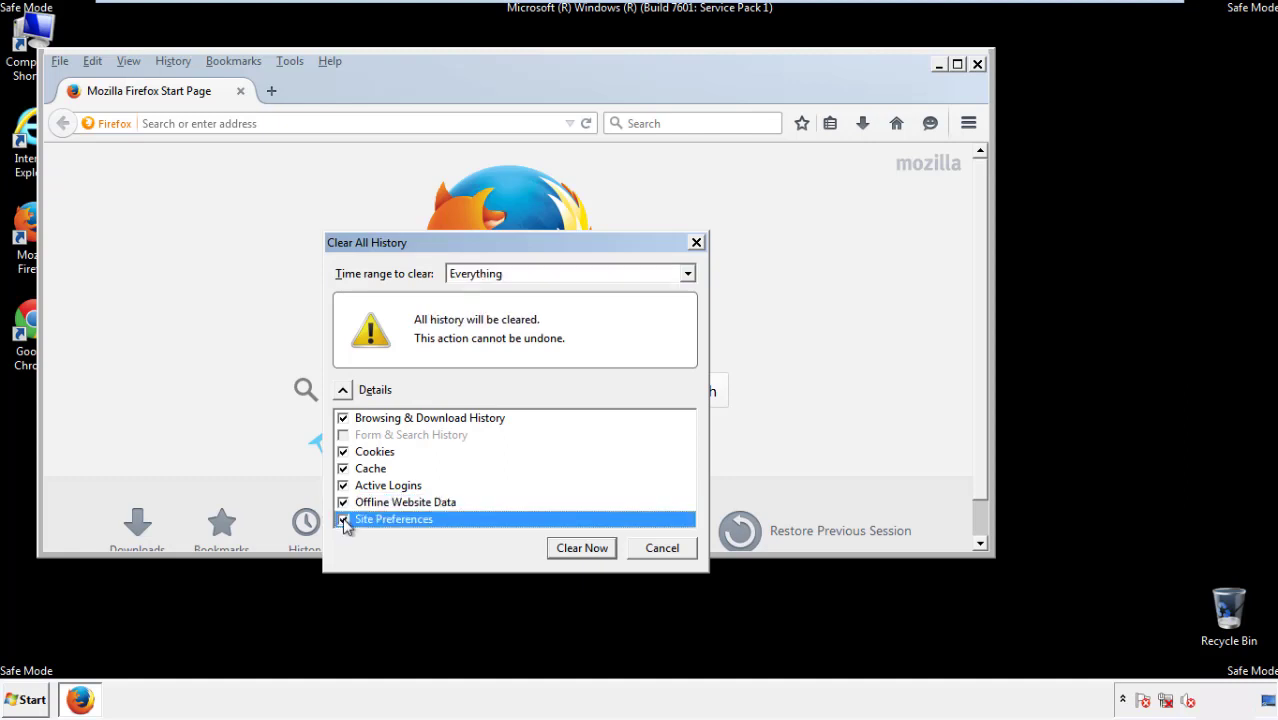
{"action": "left_click", "coordinate": [580, 548]}
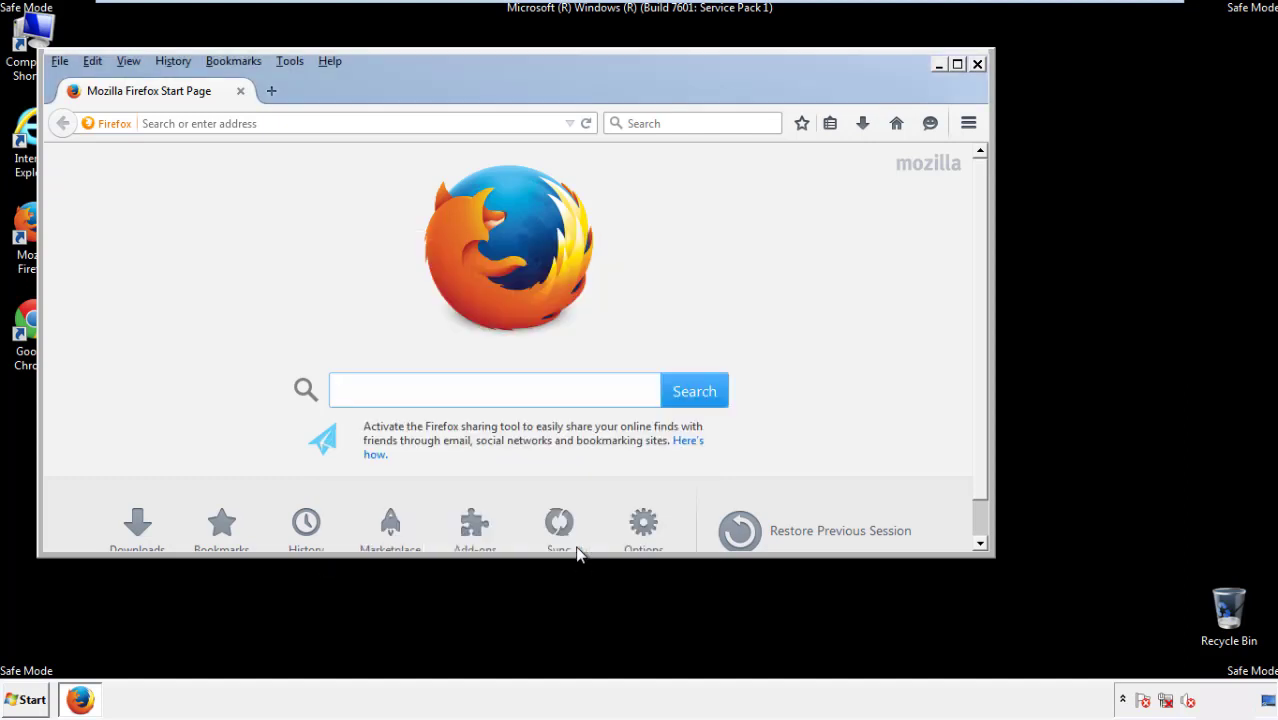
Step: Refresh Firefox to defaults from Troubleshooting Information, finishing and declining the default-browser prompt
{"action": "left_click", "coordinate": [329, 61]}
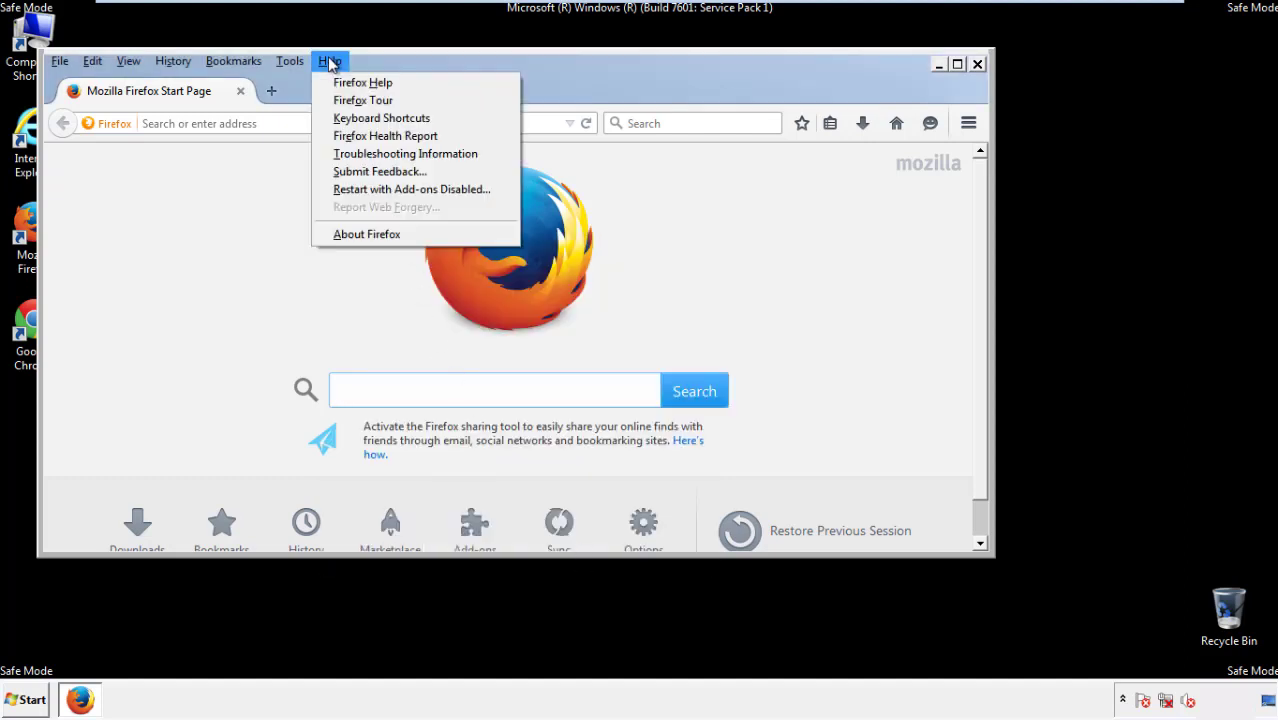
{"action": "left_click", "coordinate": [369, 153]}
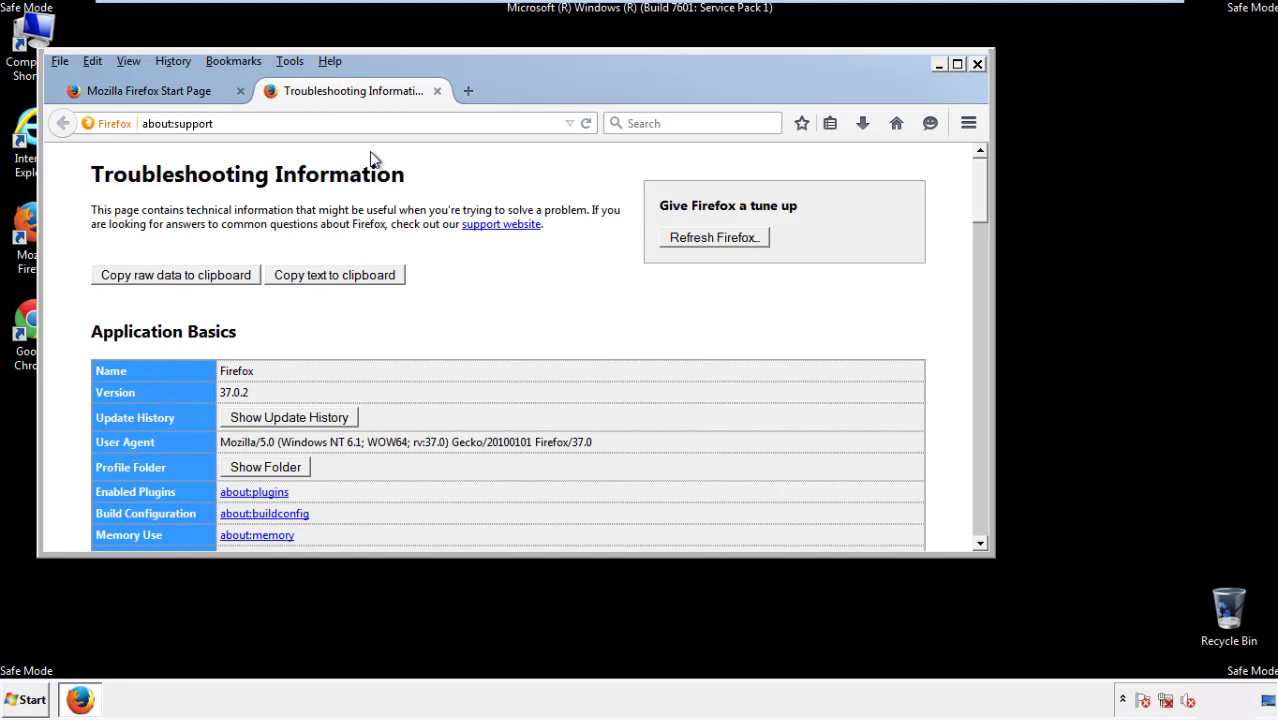
{"action": "left_click", "coordinate": [741, 243]}
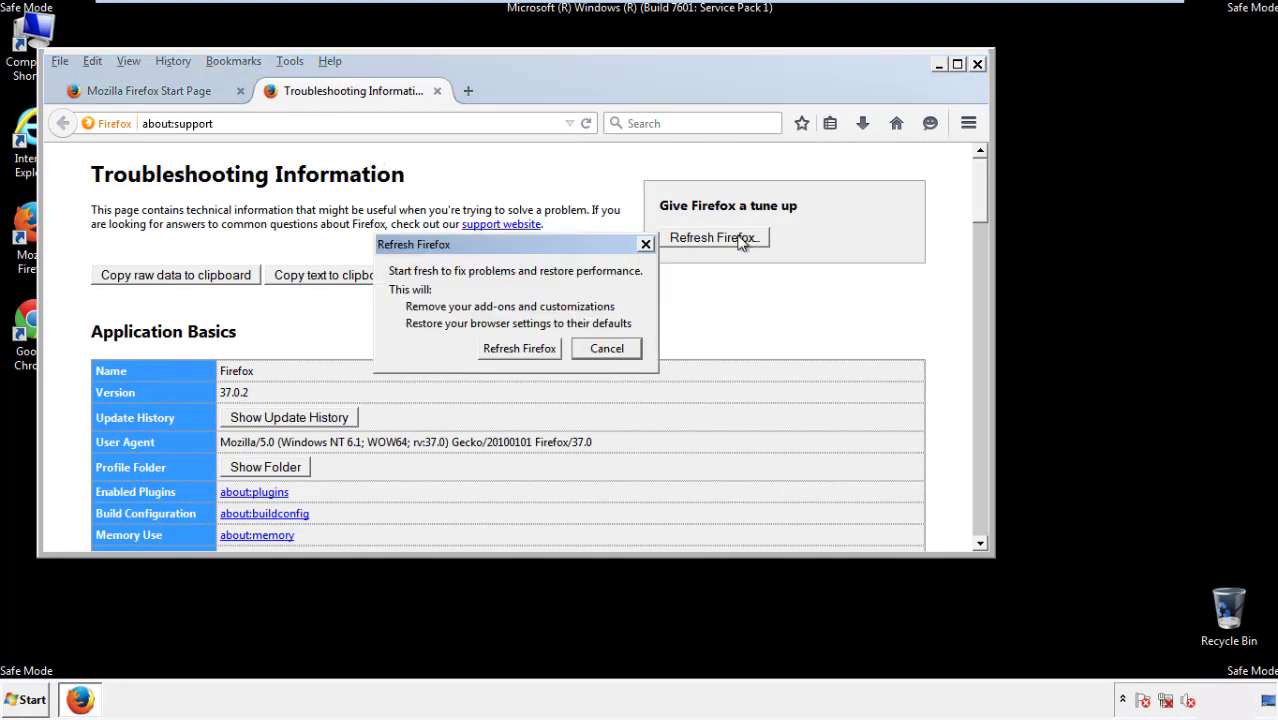
{"action": "left_click", "coordinate": [519, 347]}
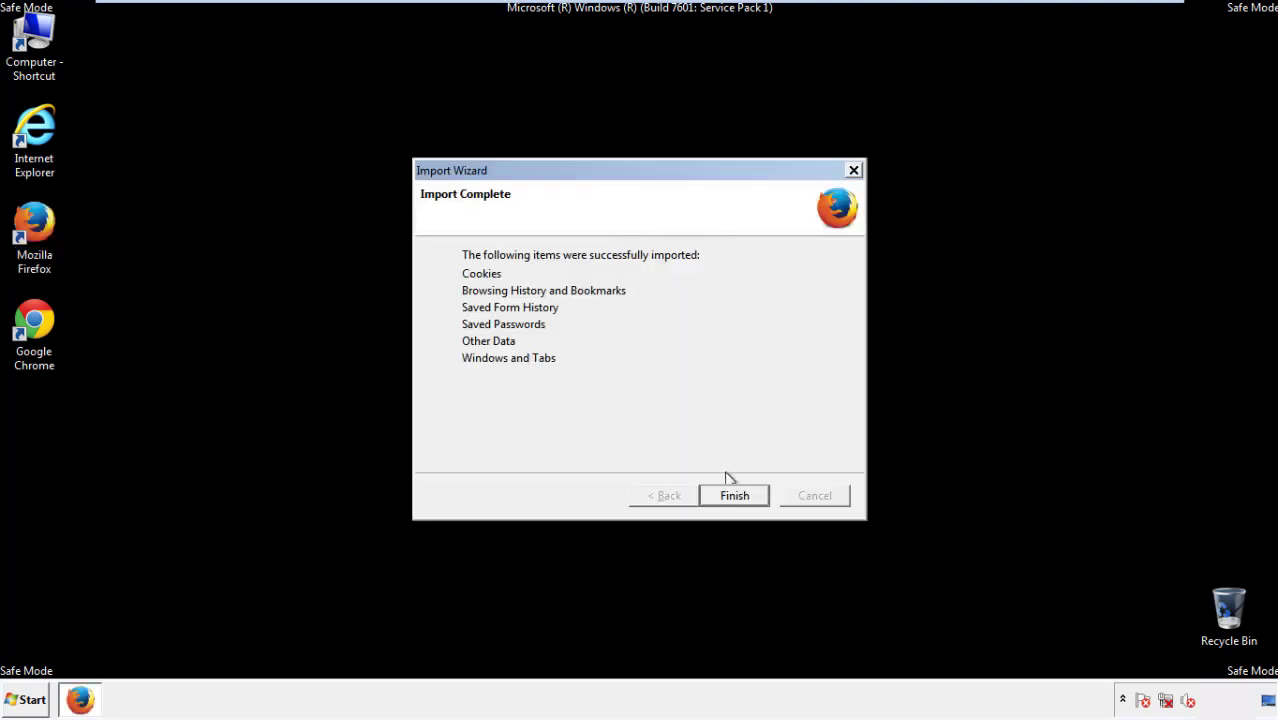
{"action": "left_click", "coordinate": [735, 496]}
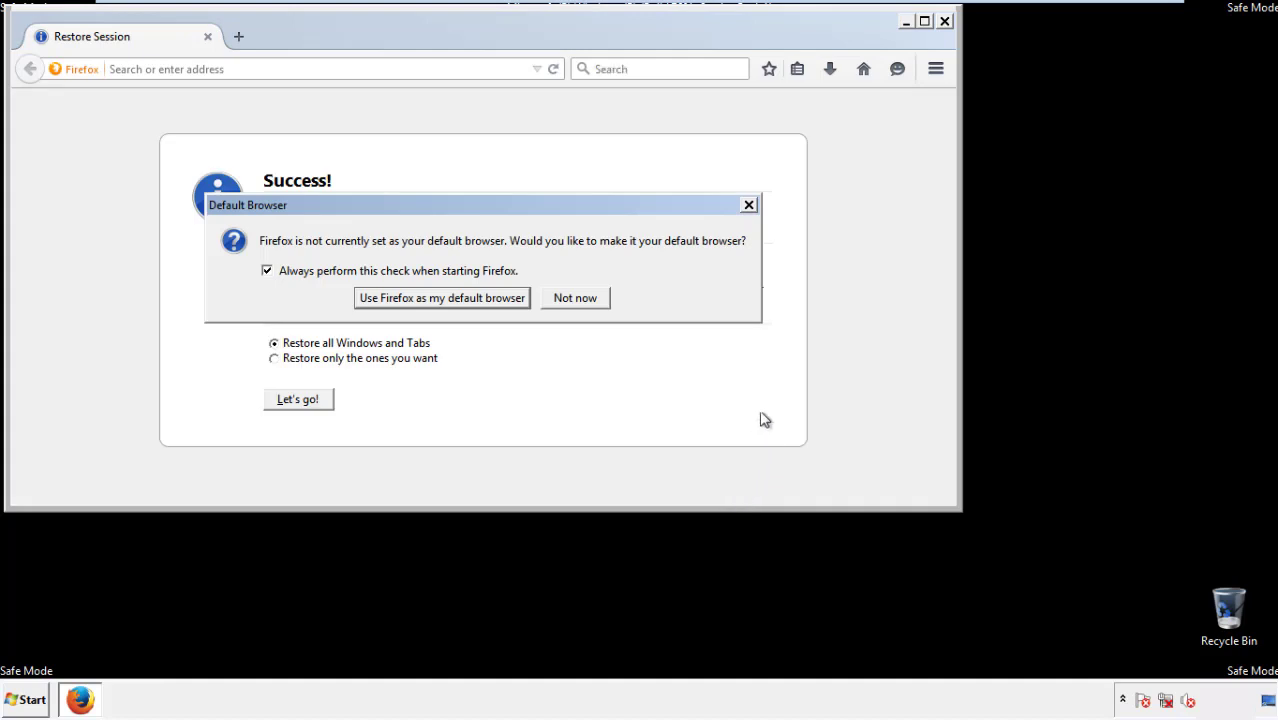
{"action": "left_click", "coordinate": [578, 300]}
Step: Close Firefox and launch Google Chrome from its desktop shortcut
{"action": "left_click", "coordinate": [944, 21]}
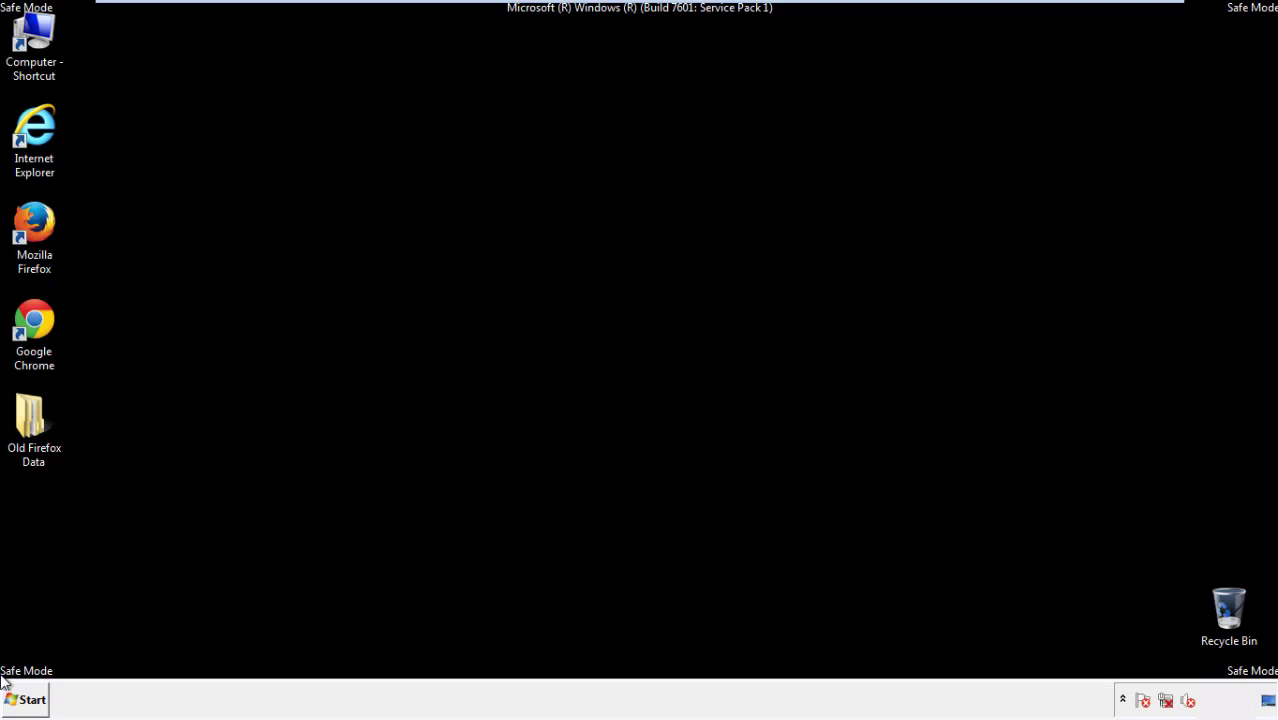
{"action": "left_click", "coordinate": [30, 318]}
{"action": "double_click", "coordinate": [30, 318]}
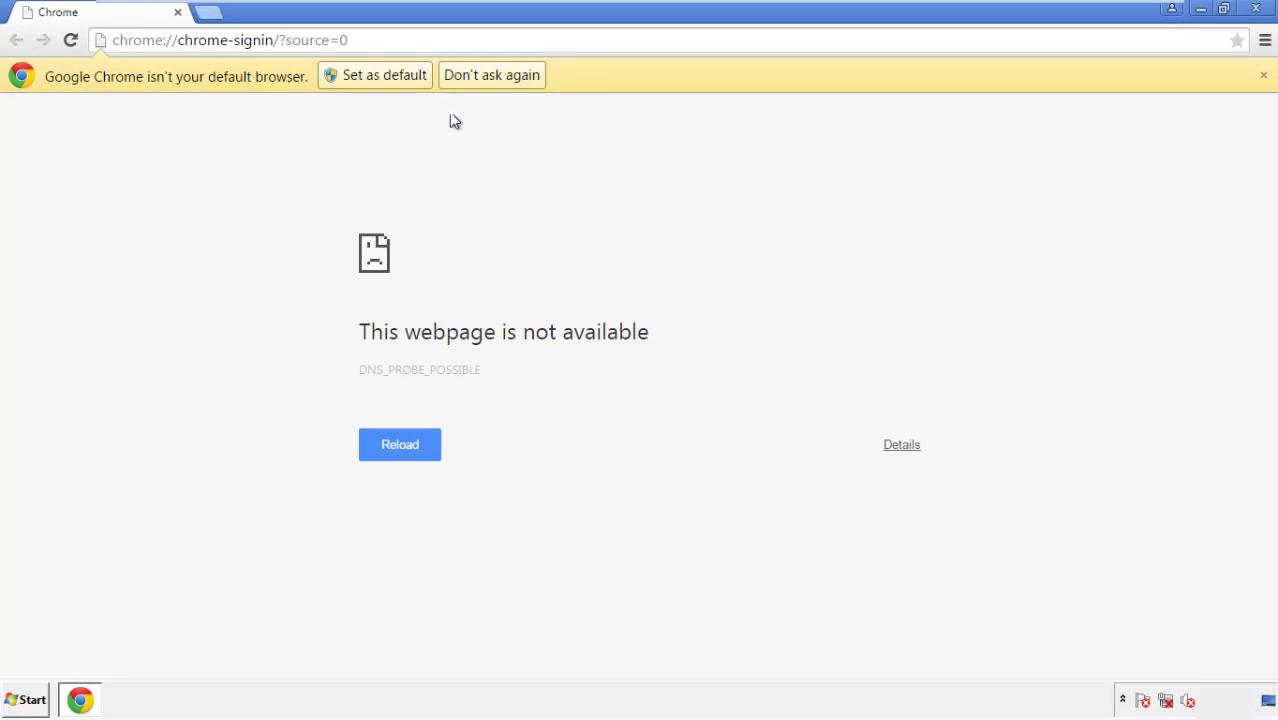
Step: Choose 'Don't ask again' on Chrome's default-browser prompt, then open Settings > History > Clear browsing data
{"action": "left_click", "coordinate": [491, 75]}
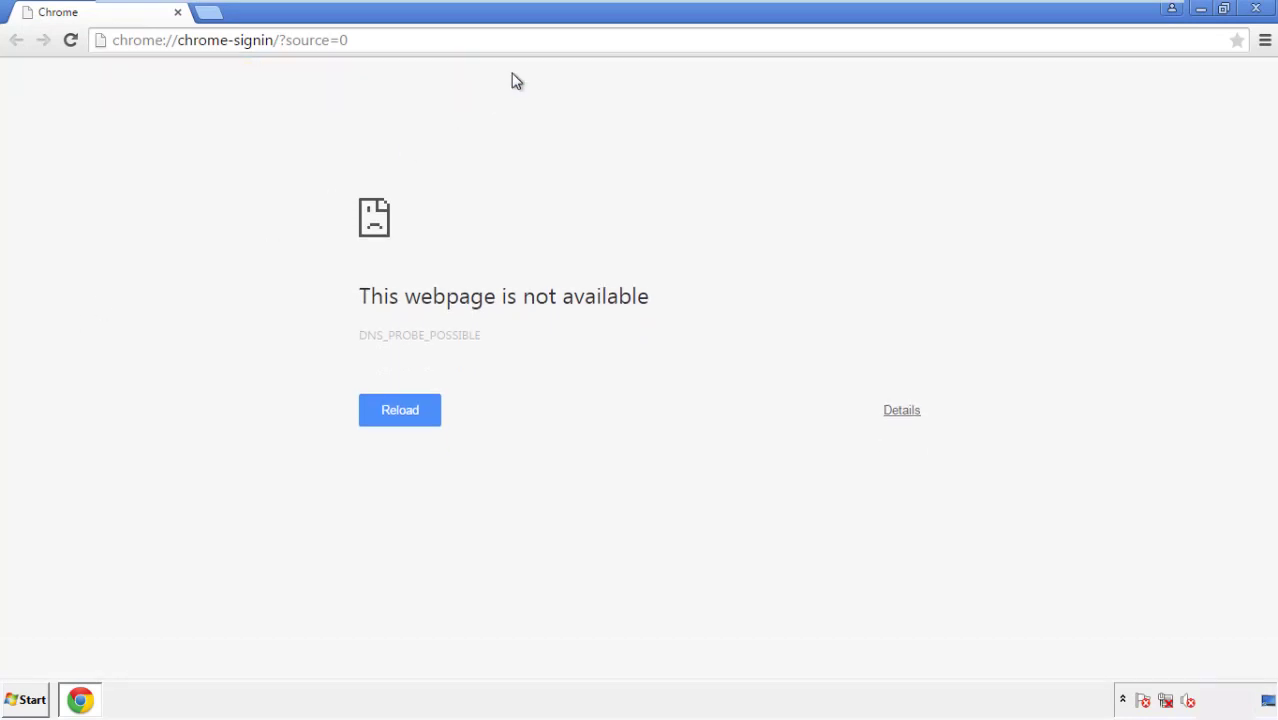
{"action": "left_click", "coordinate": [1266, 44]}
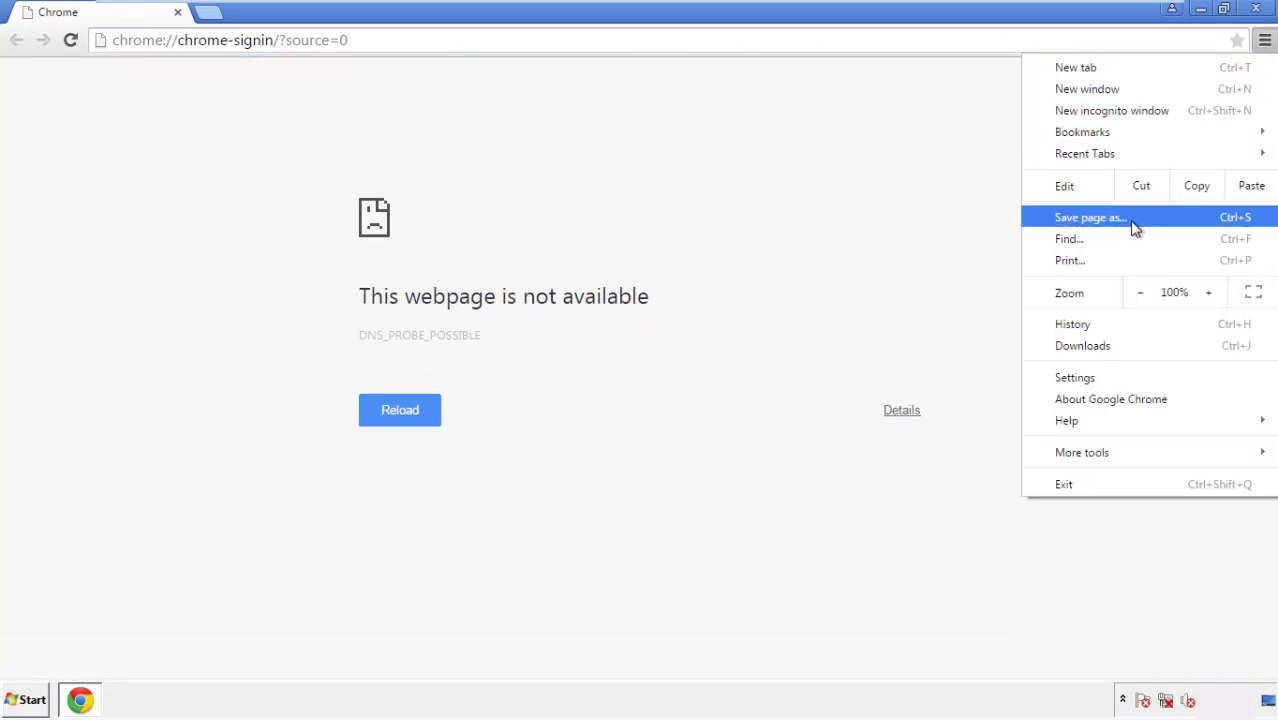
{"action": "left_click", "coordinate": [1081, 377]}
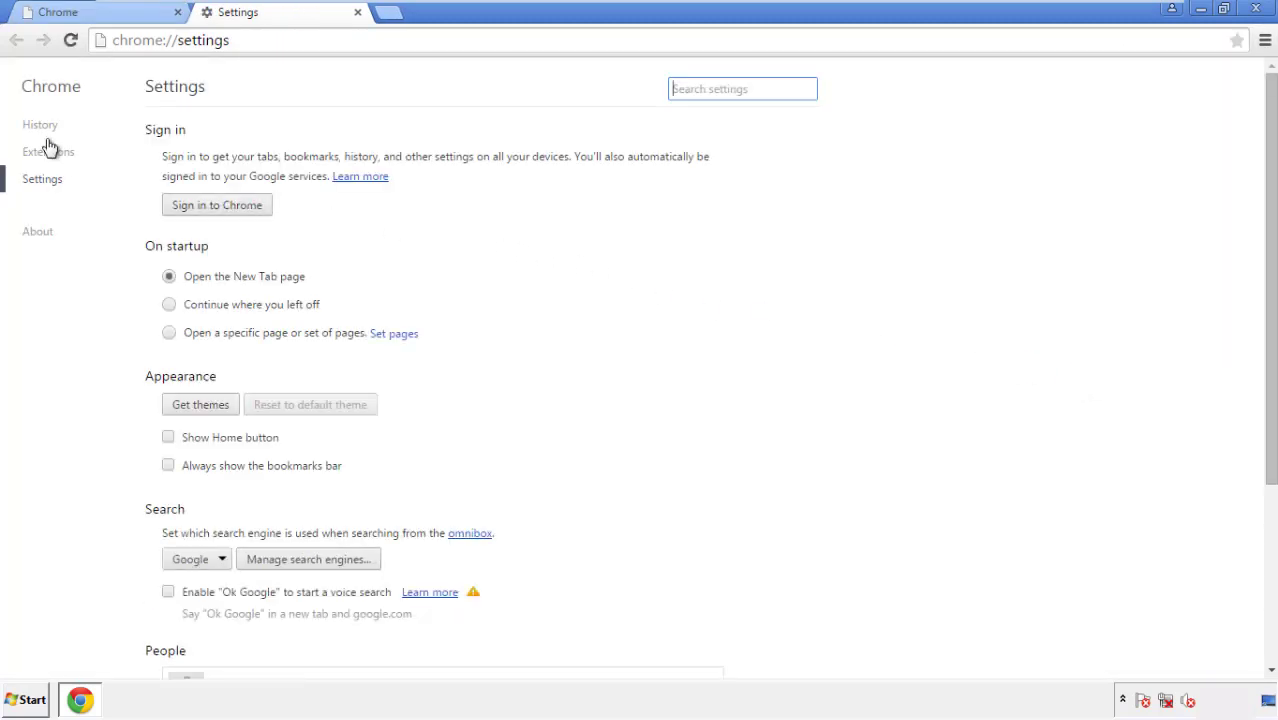
{"action": "left_click", "coordinate": [40, 125]}
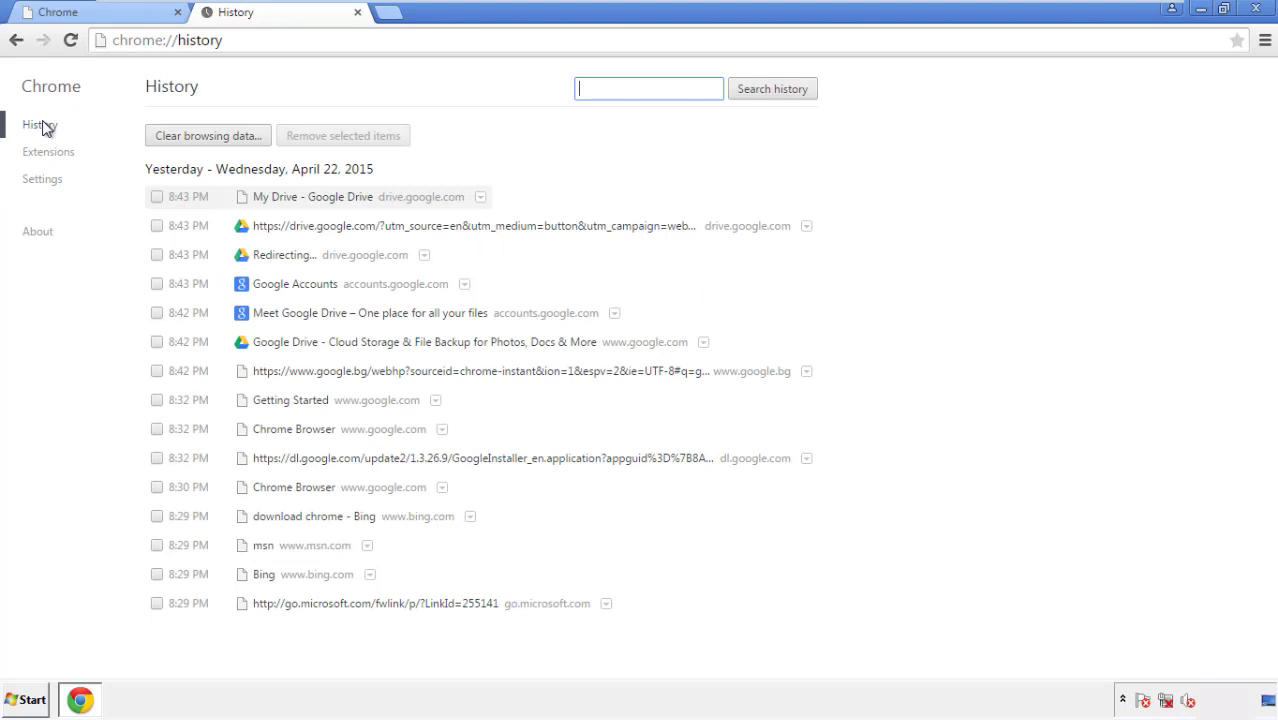
{"action": "left_click", "coordinate": [192, 139]}
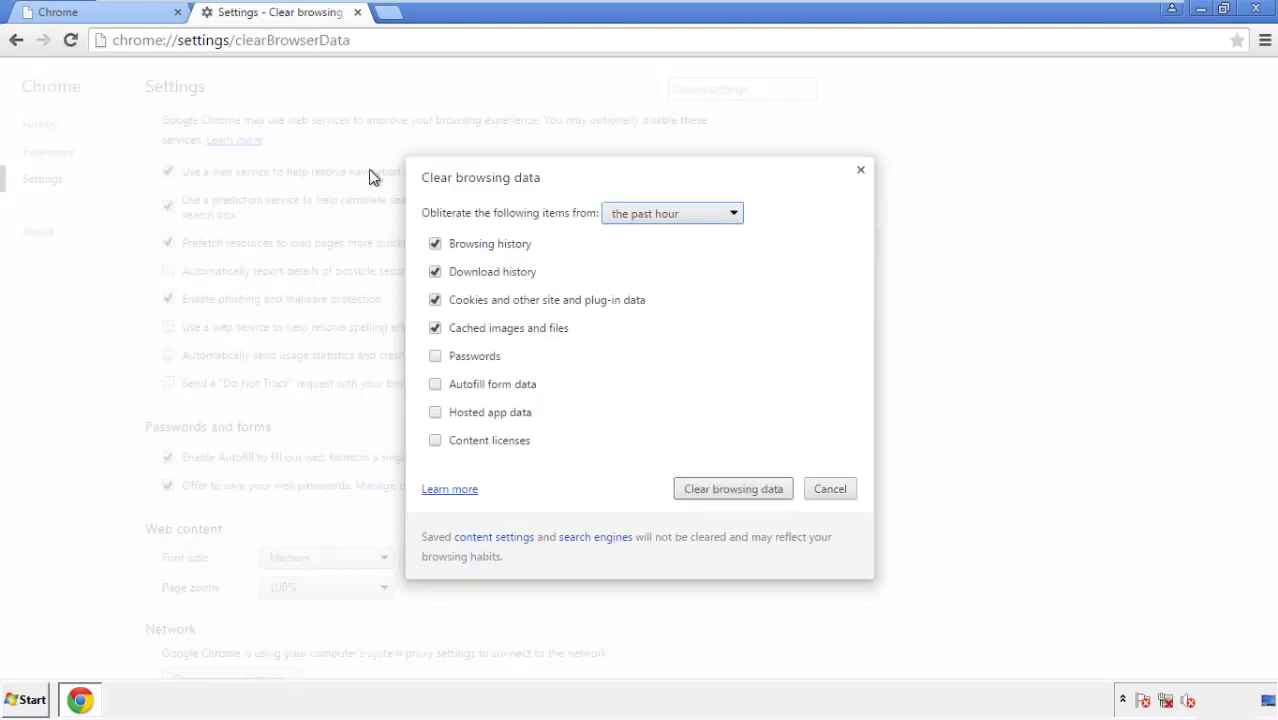
Step: Clear Chrome's browsing data from the beginning of time, including autofill form data
{"action": "left_click", "coordinate": [643, 214]}
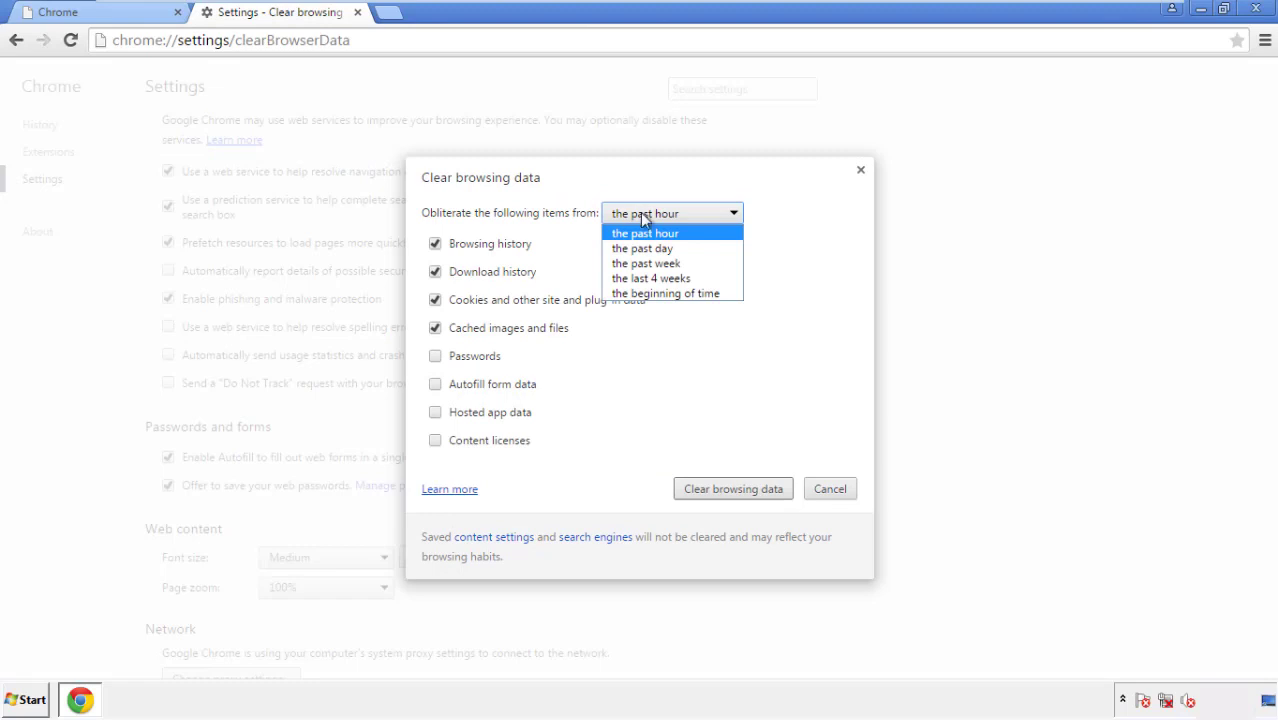
{"action": "left_click", "coordinate": [640, 294]}
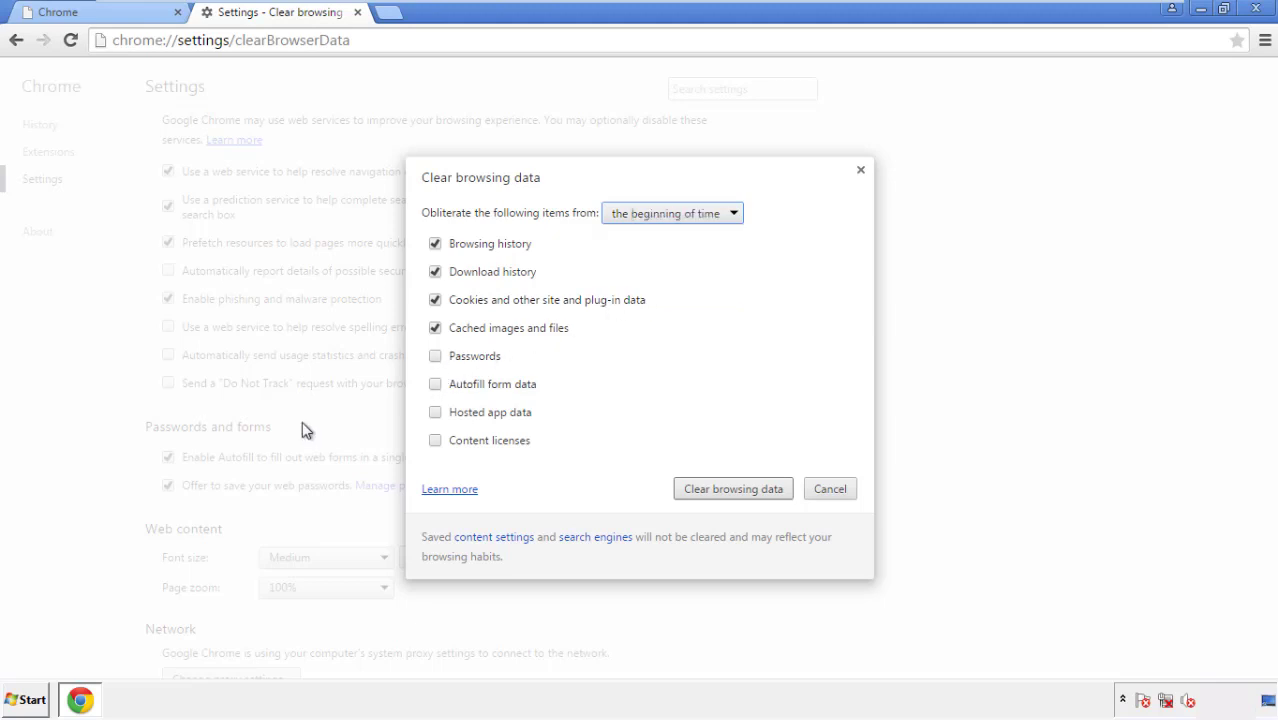
{"action": "left_click", "coordinate": [444, 388]}
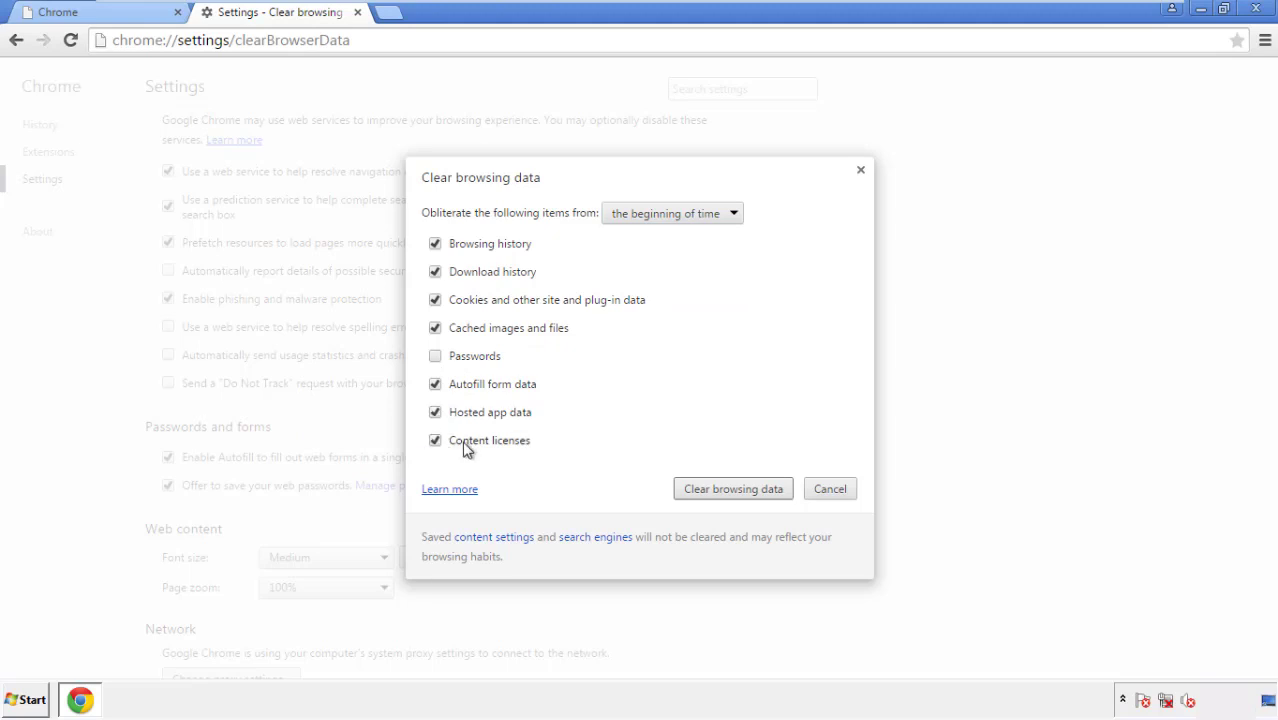
{"action": "left_click", "coordinate": [716, 492]}
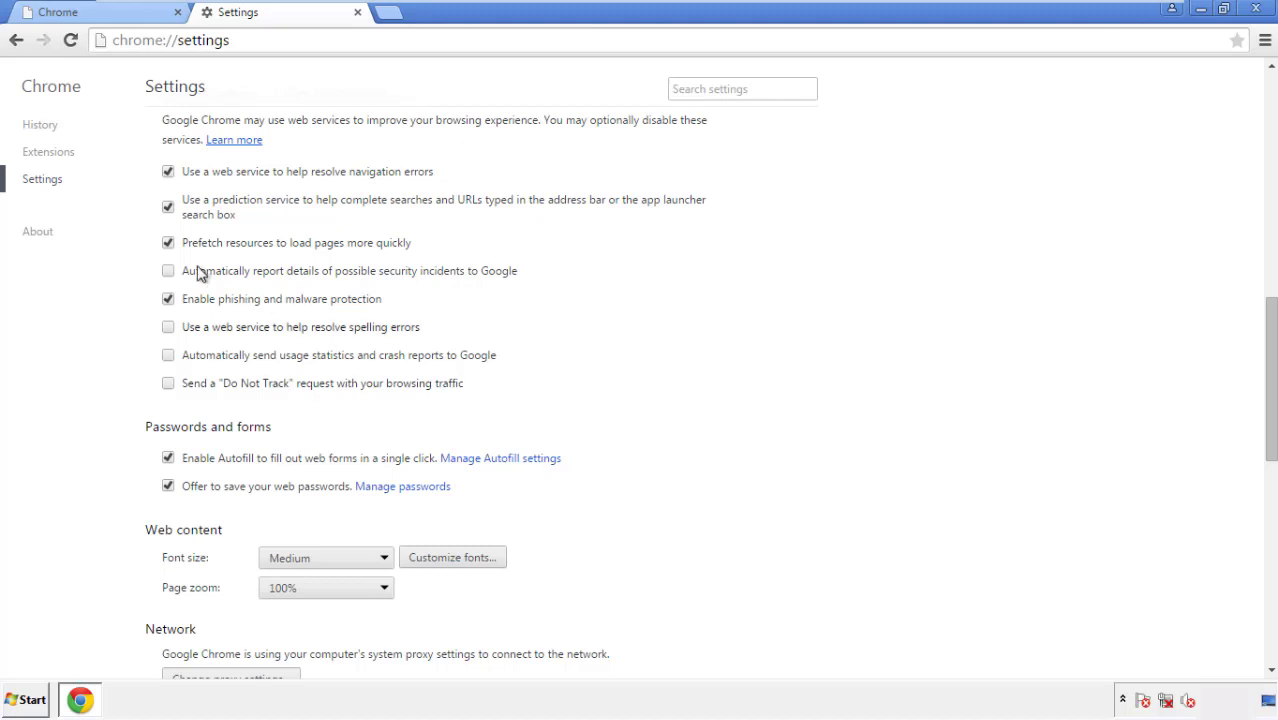
Step: Reset Chrome settings to their original defaults and close the browser
{"action": "left_click_drag", "start_coordinate": [1270, 318], "coordinate": [1266, 538]}
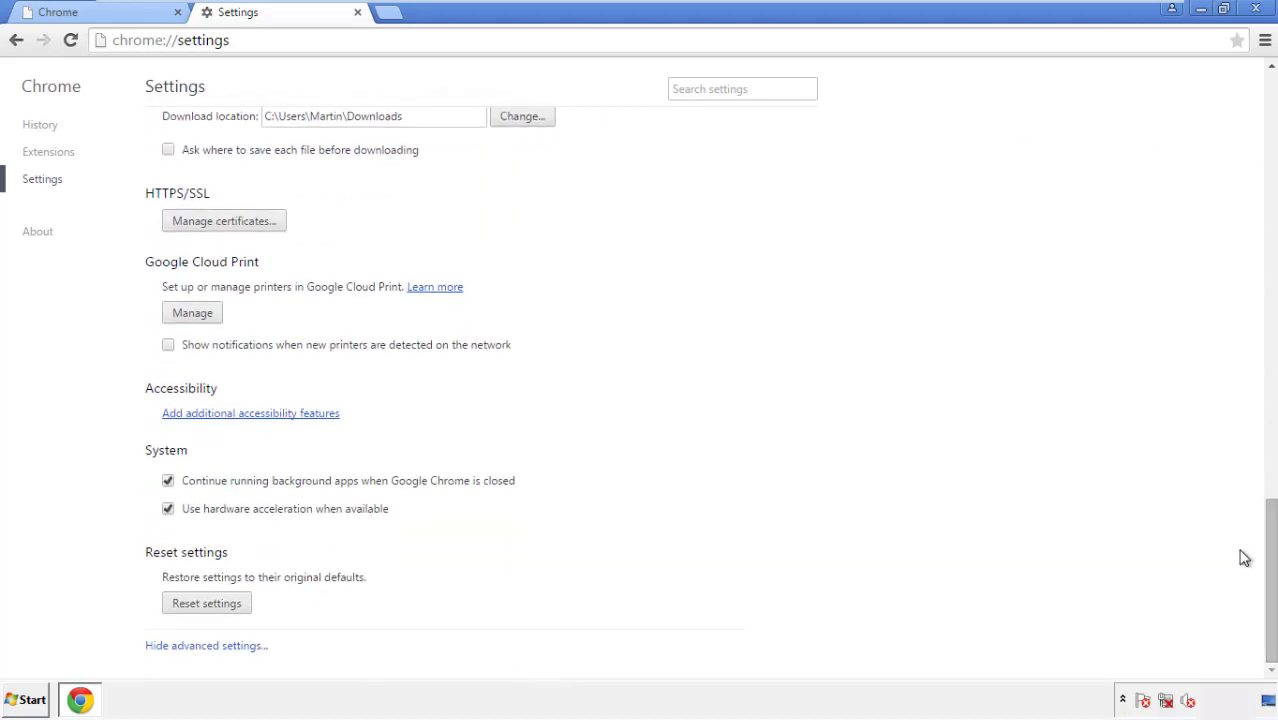
{"action": "left_click", "coordinate": [206, 604]}
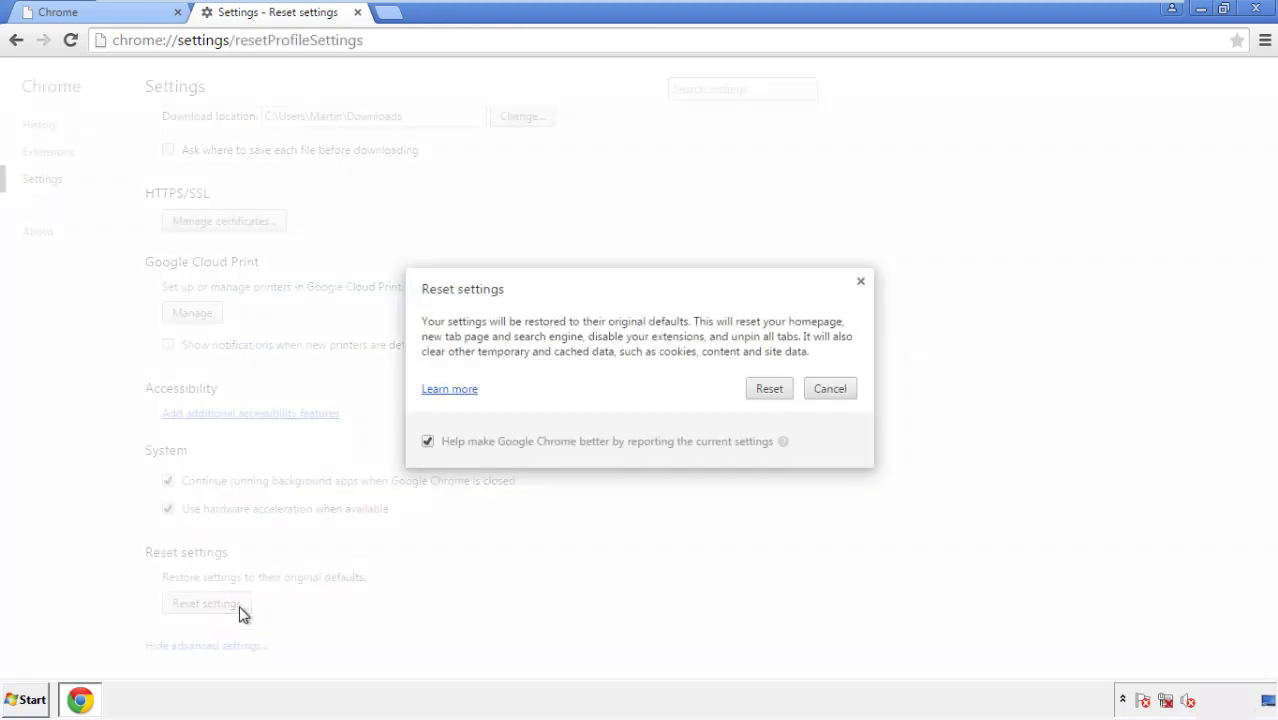
{"action": "left_click", "coordinate": [771, 390]}
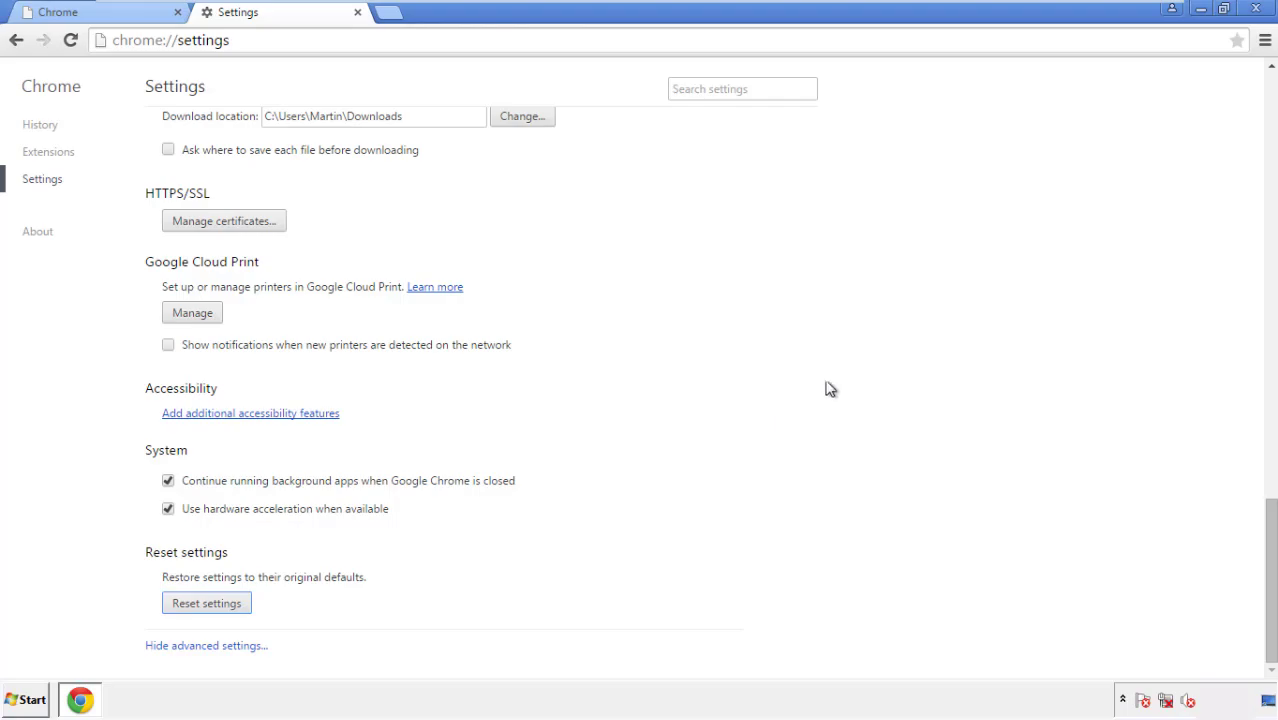
{"action": "left_click", "coordinate": [1255, 8]}
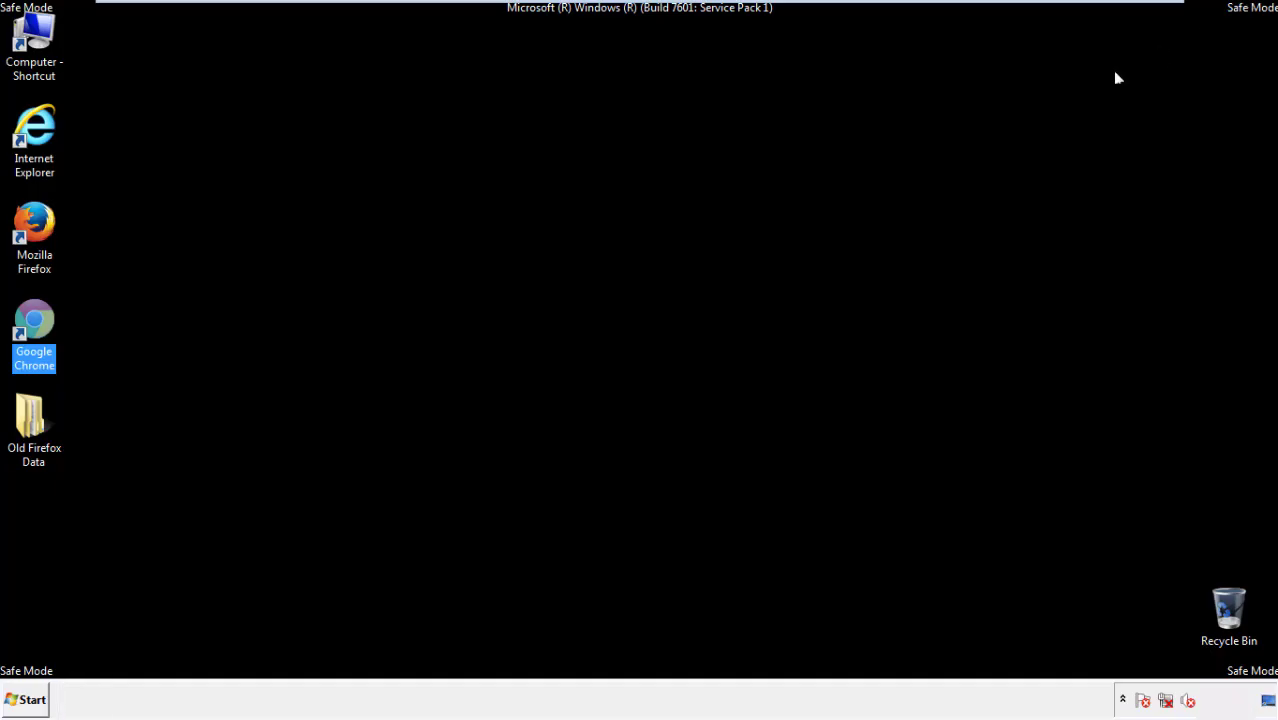
Step: Remove the Search Mine extension in Firefox's Add-ons Manager, then close Firefox
{"action": "left_click", "coordinate": [689, 323]}
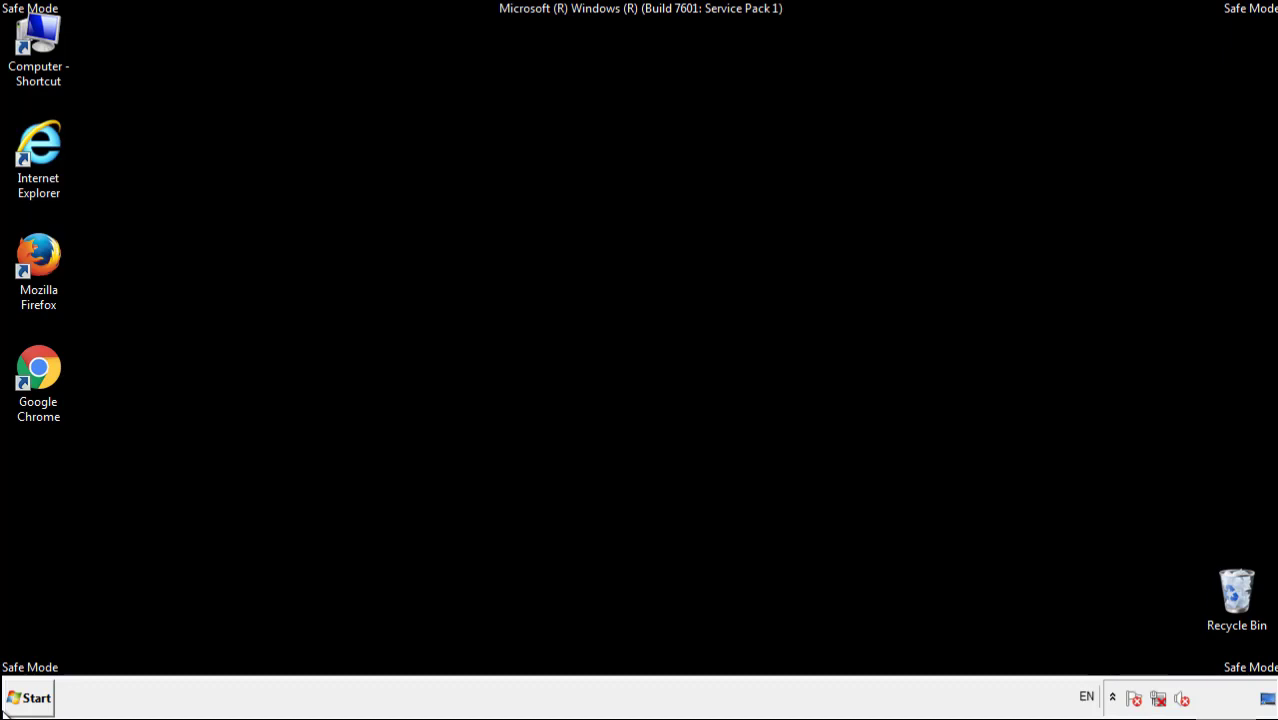
{"action": "double_click", "coordinate": [49, 248]}
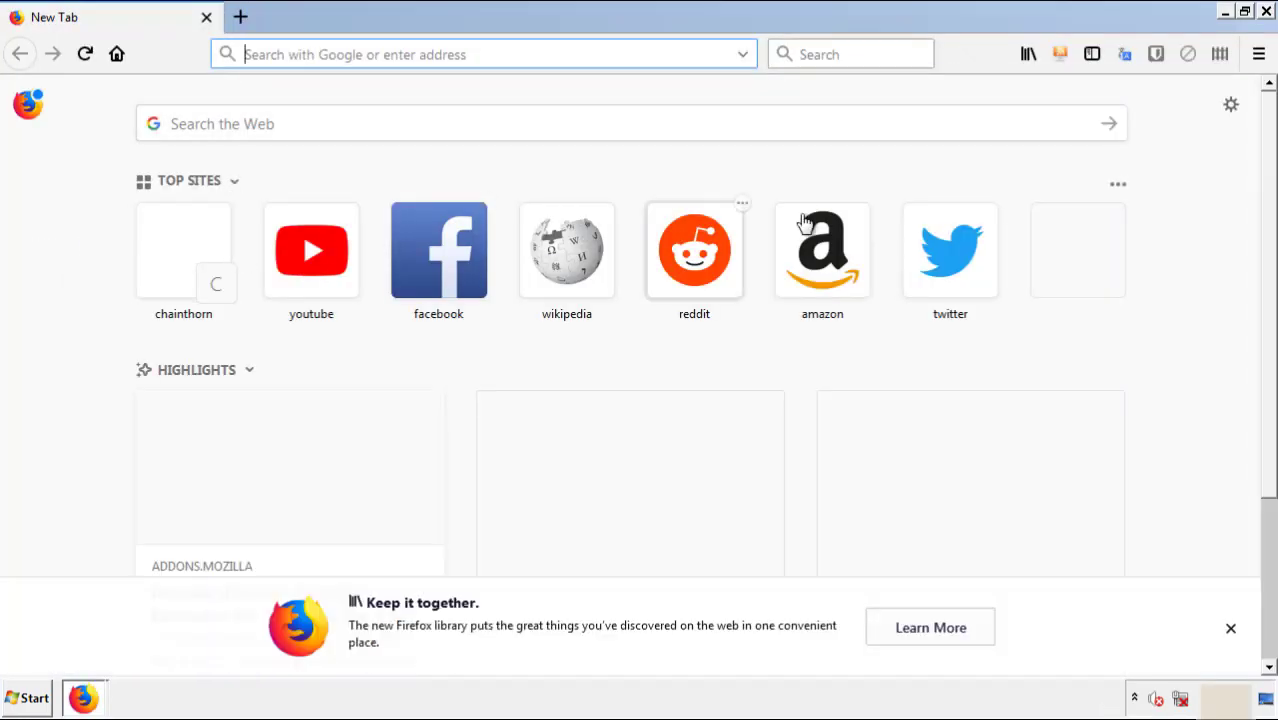
{"action": "left_click", "coordinate": [1258, 54]}
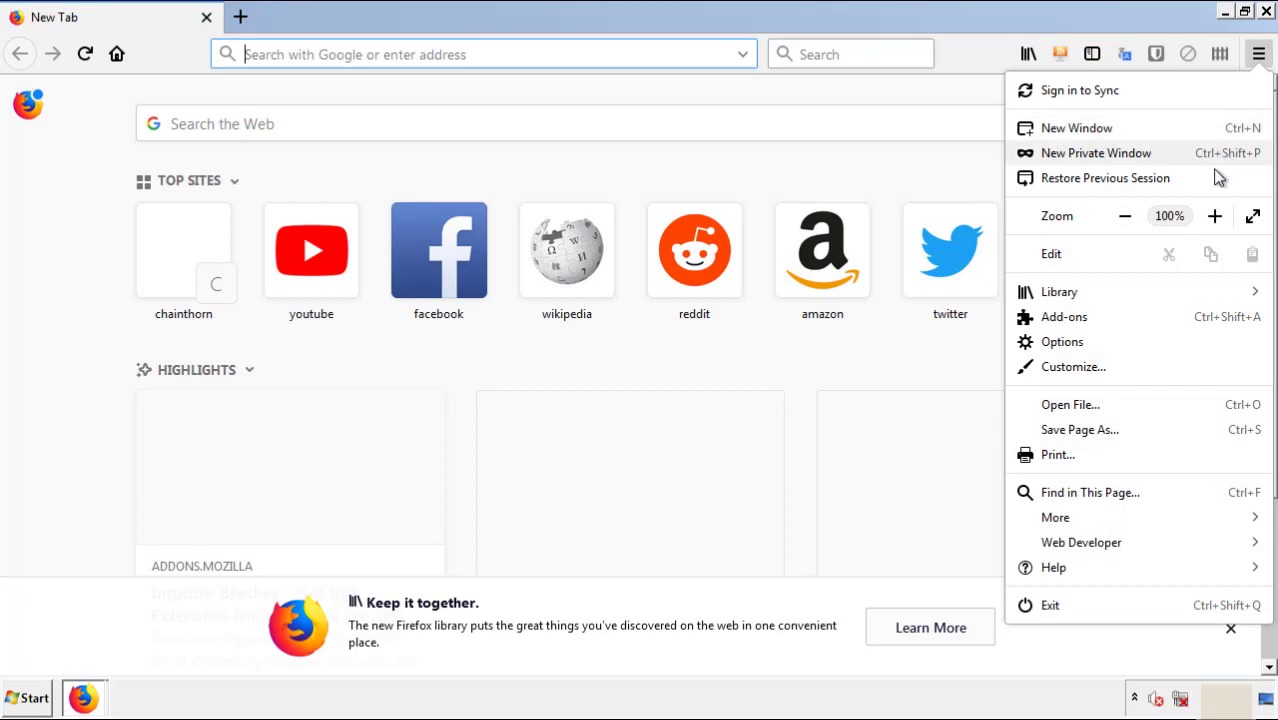
{"action": "left_click", "coordinate": [1064, 316]}
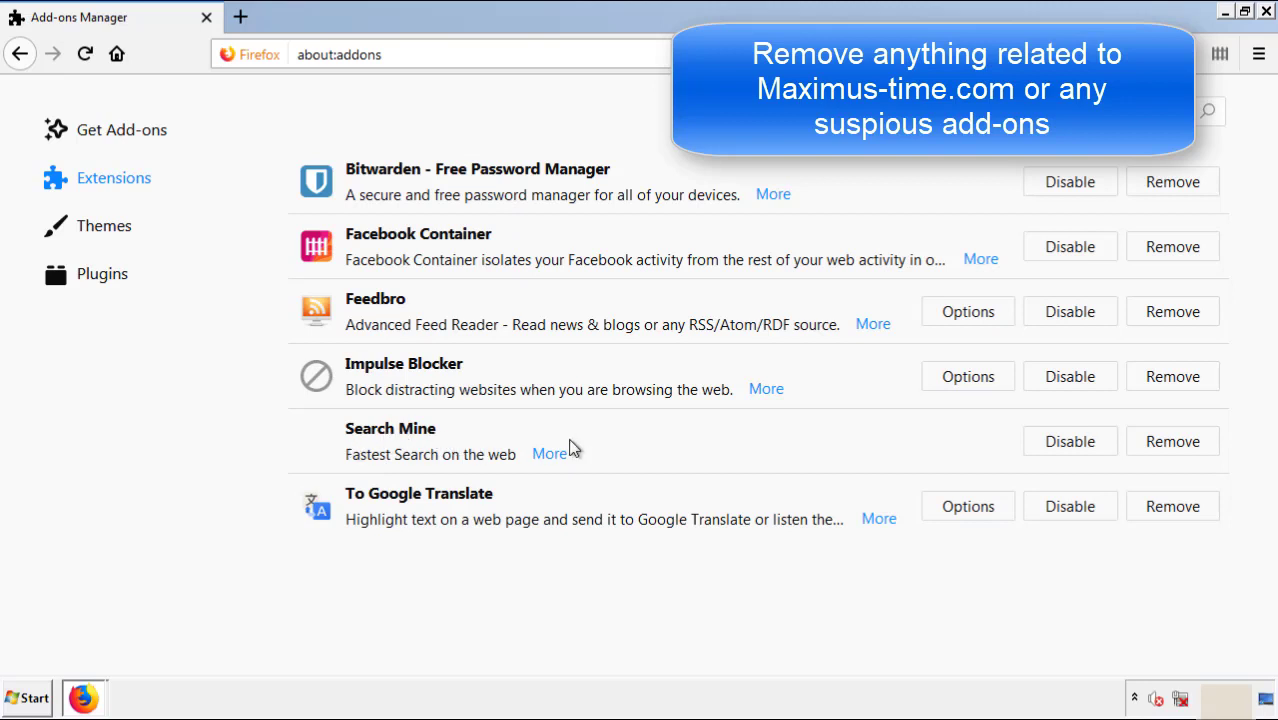
{"action": "left_click", "coordinate": [1168, 452]}
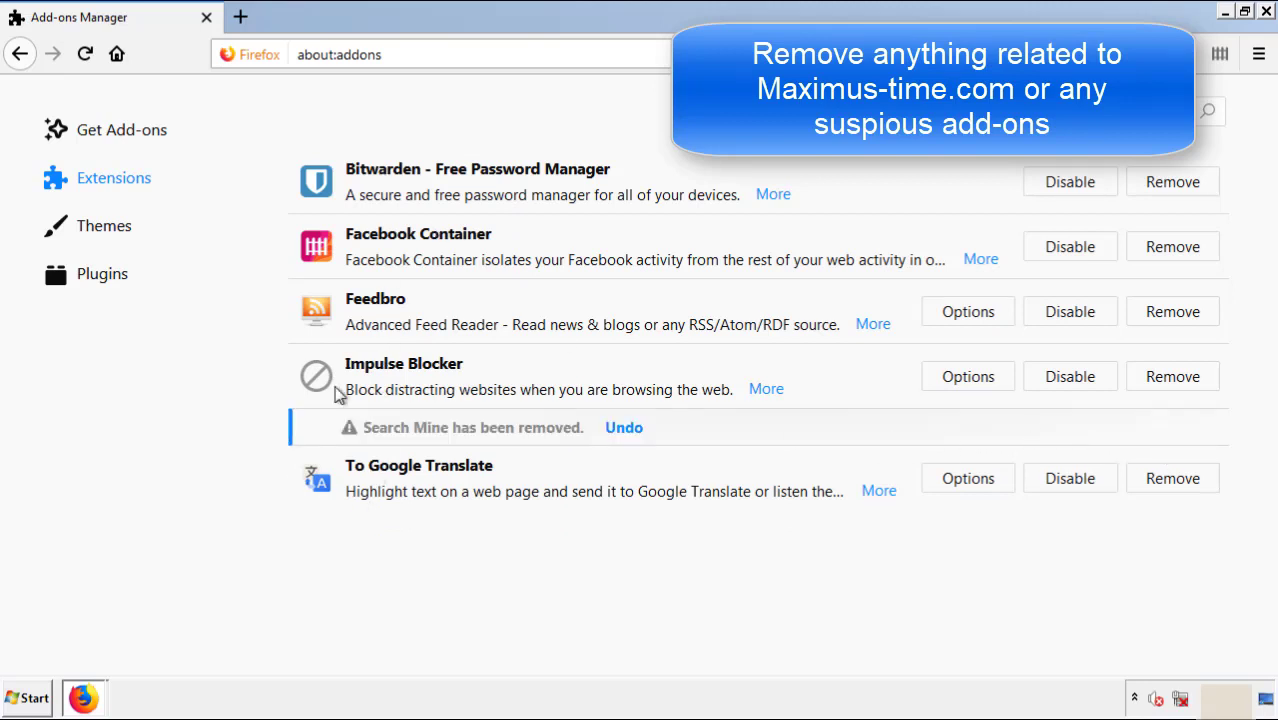
{"action": "left_click", "coordinate": [1267, 13]}
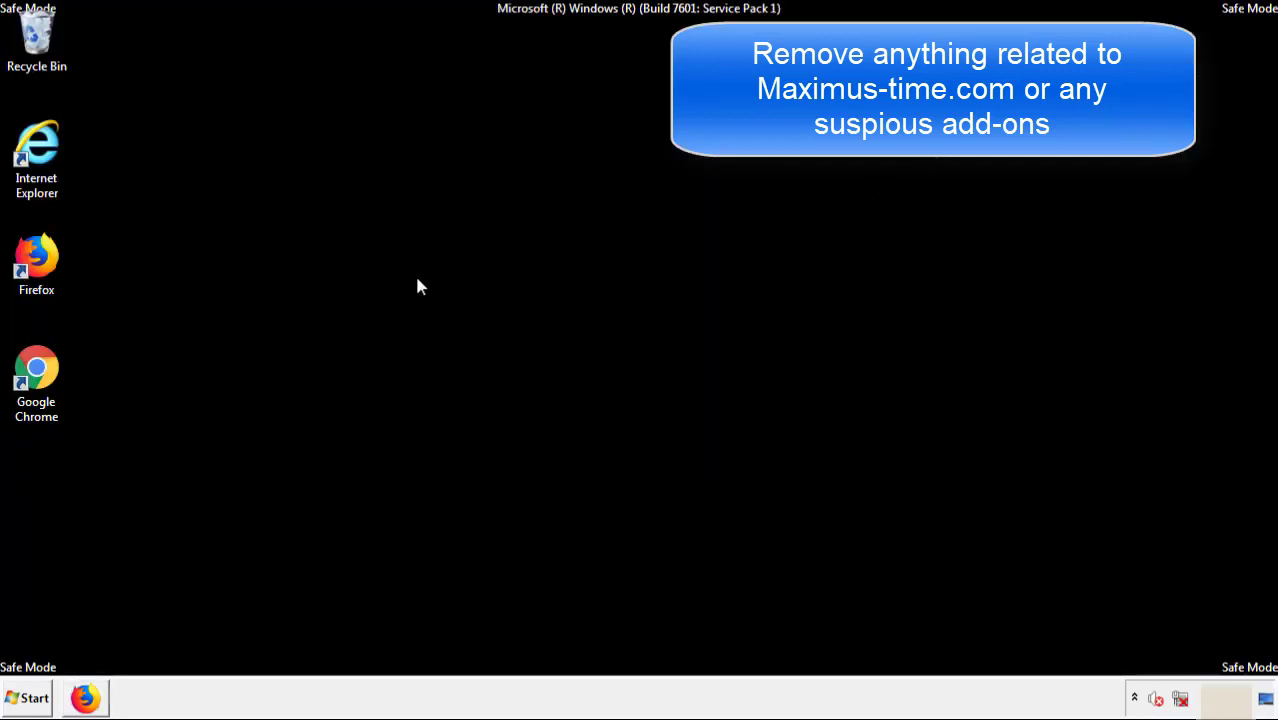
Step: Launch Chrome and open its Extensions page via More tools
{"action": "double_click", "coordinate": [34, 385]}
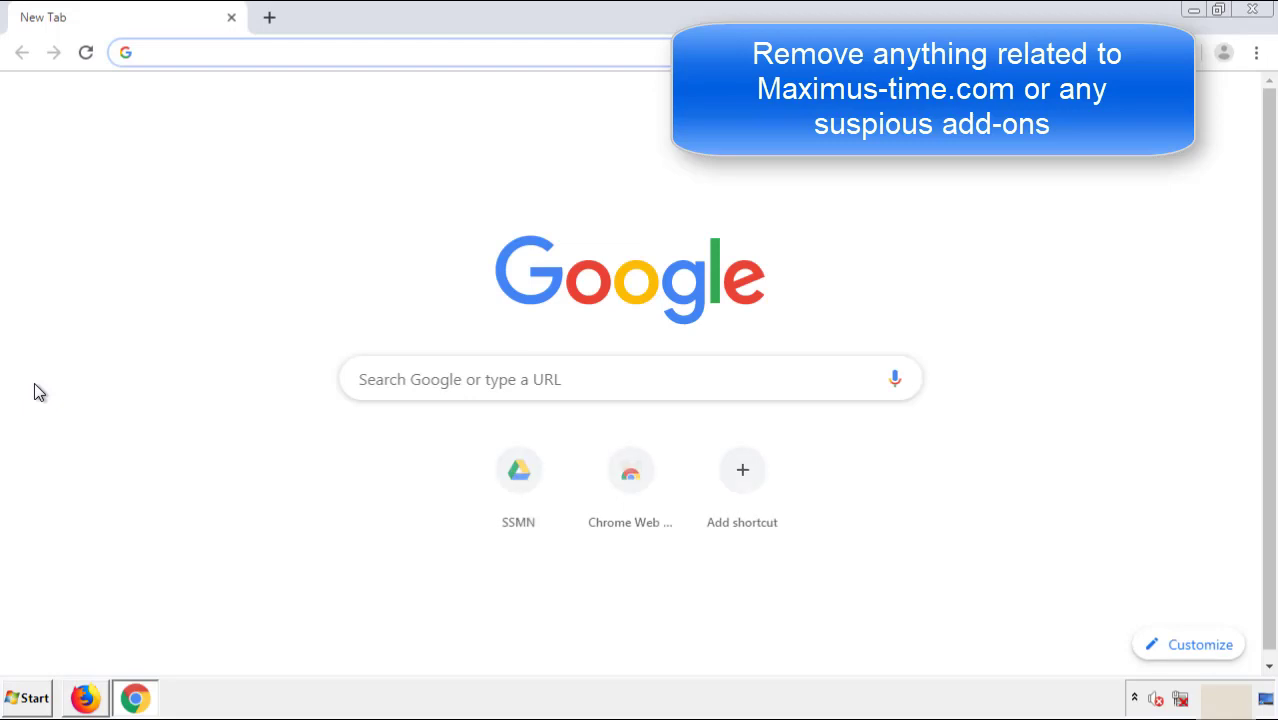
{"action": "left_click", "coordinate": [1256, 52]}
{"action": "mouse_move", "coordinate": [1144, 351]}
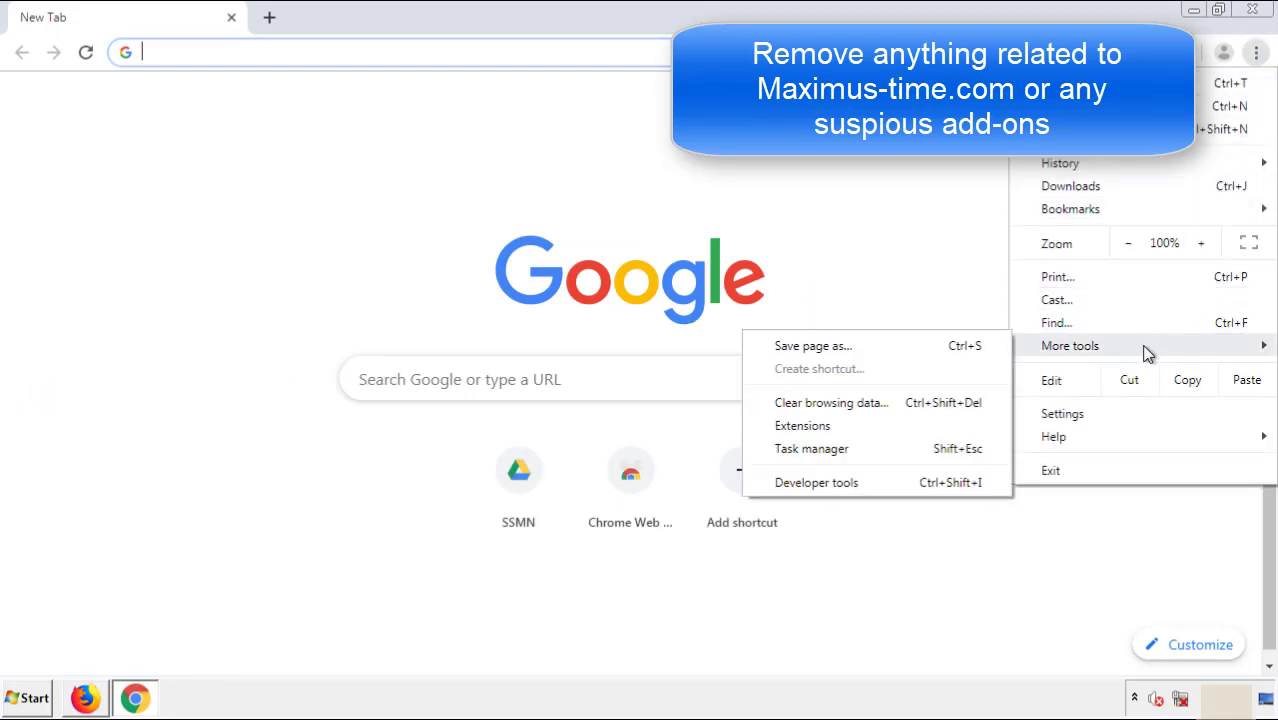
{"action": "left_click", "coordinate": [812, 425]}
{"action": "scroll", "coordinate": [300, 290], "scroll_direction": "down", "scroll_amount": 10}
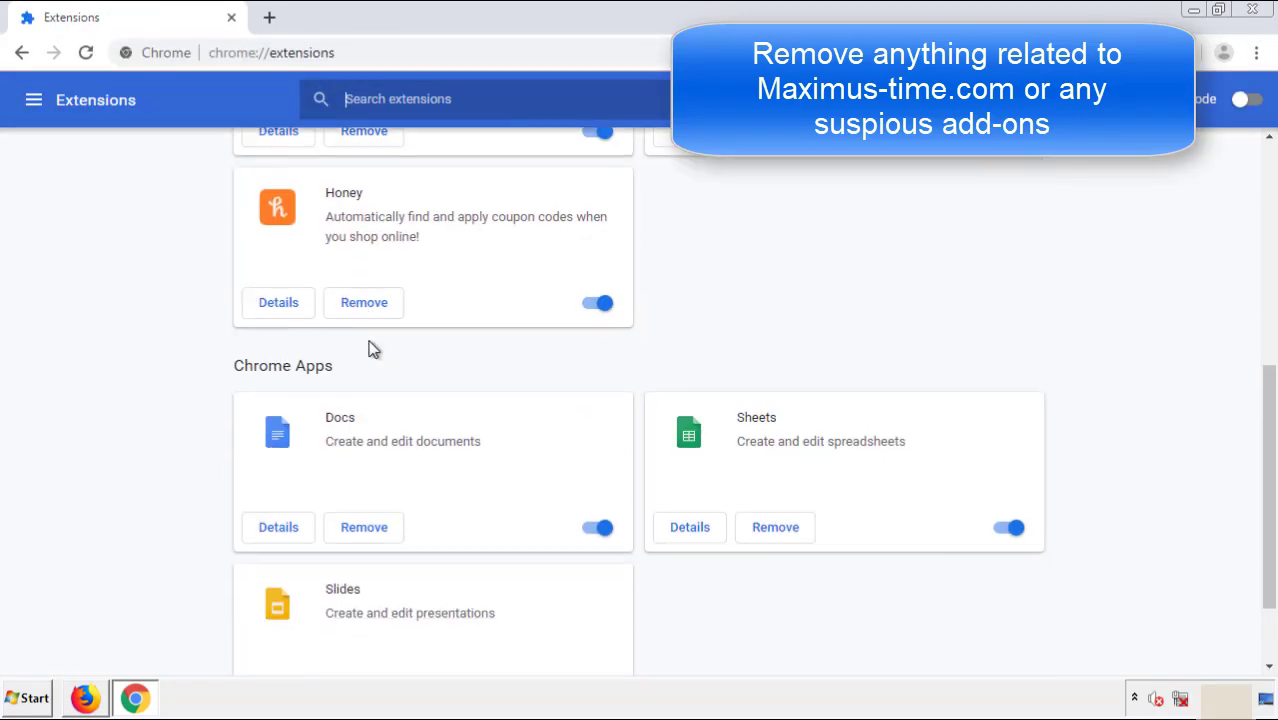
{"action": "scroll", "coordinate": [485, 366], "scroll_direction": "up", "scroll_amount": 10}
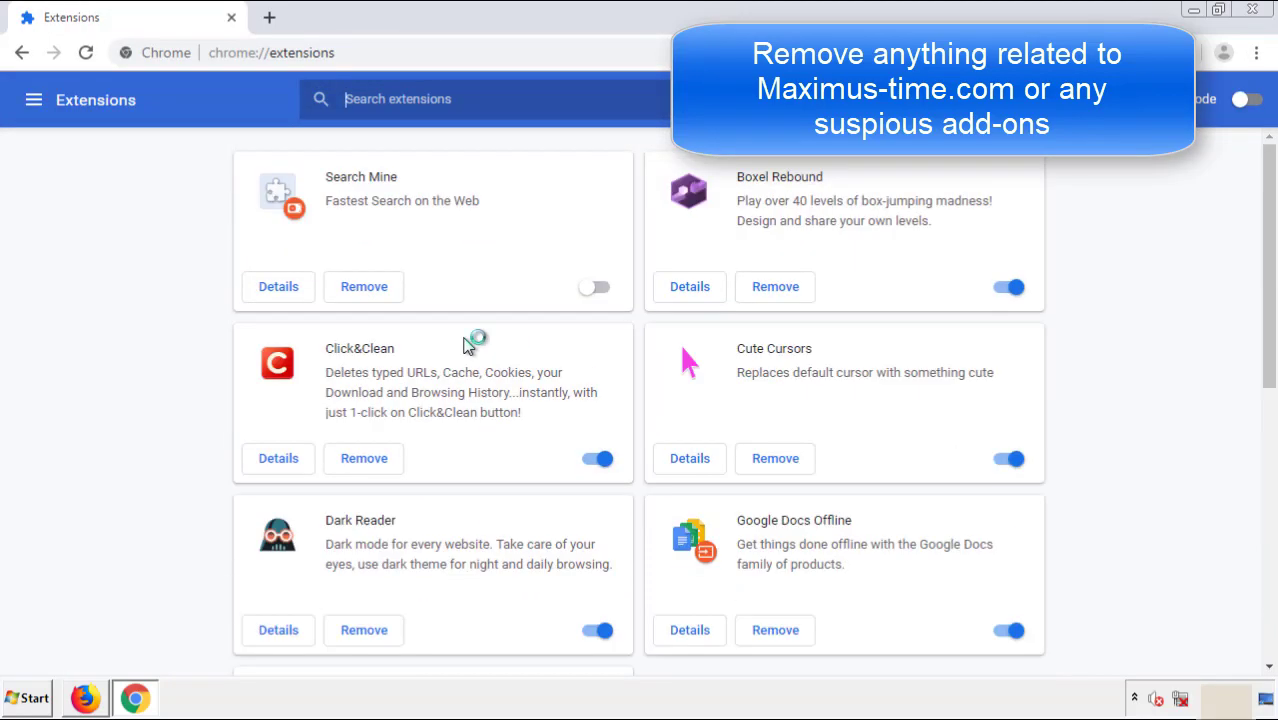
Step: Remove the Search Mine extension, close Chrome, and open the Start menu
{"action": "left_click", "coordinate": [361, 291]}
{"action": "left_click", "coordinate": [722, 160]}
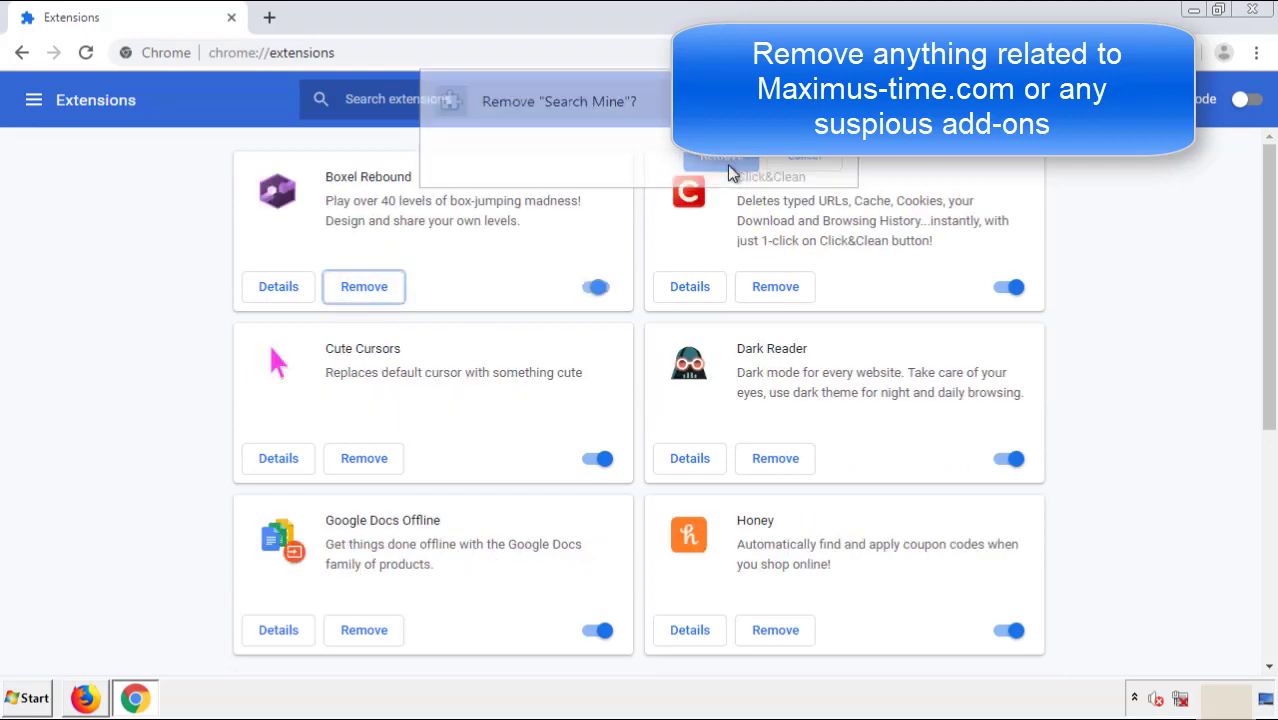
{"action": "left_click", "coordinate": [1264, 16]}
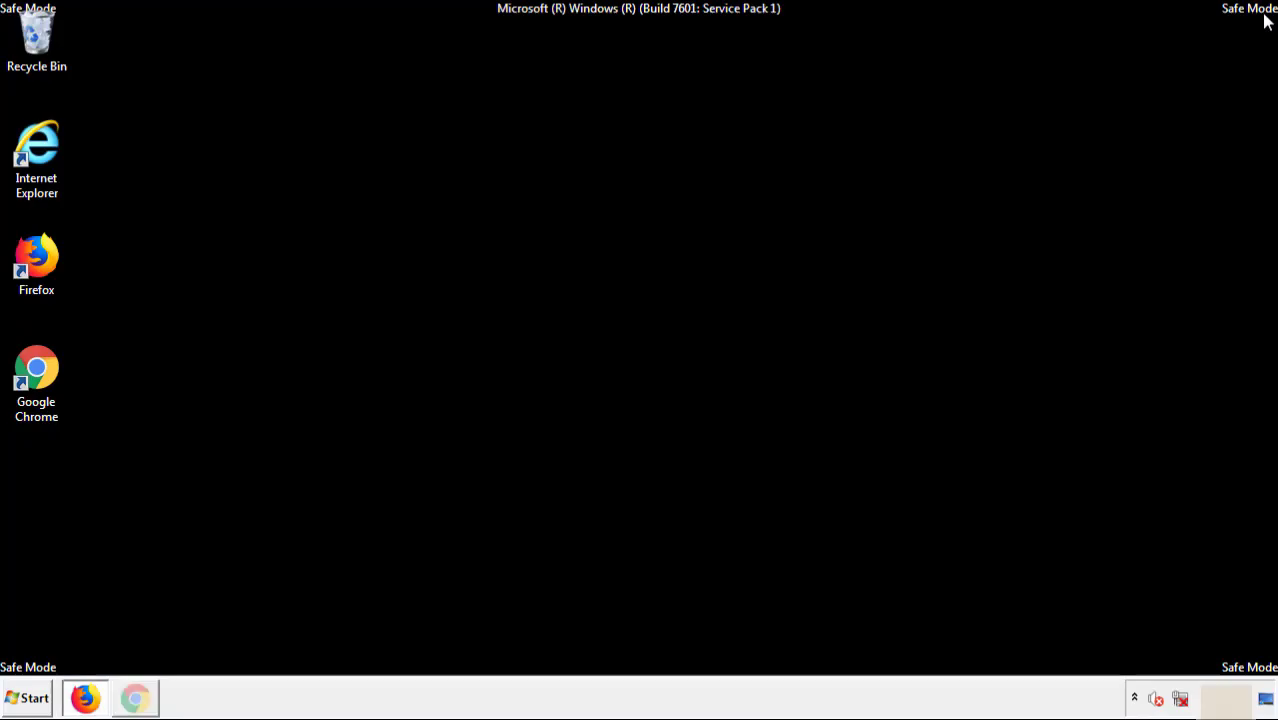
{"action": "left_click", "coordinate": [33, 700]}
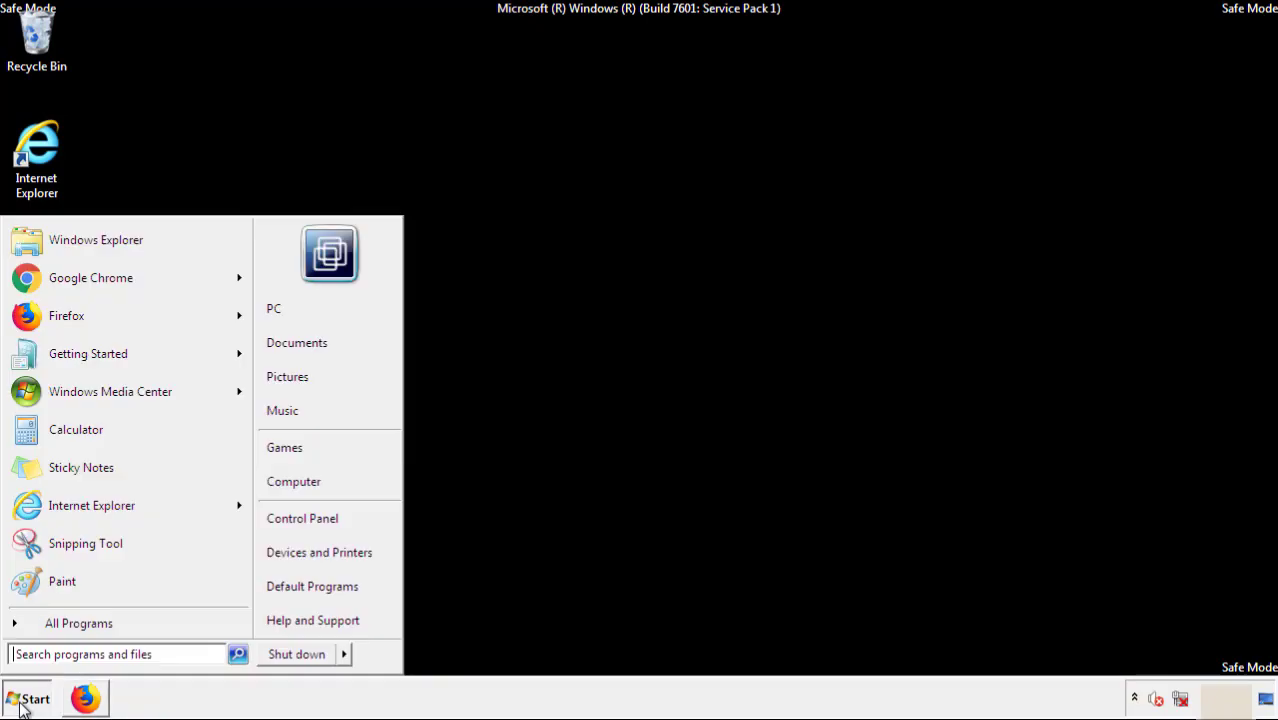